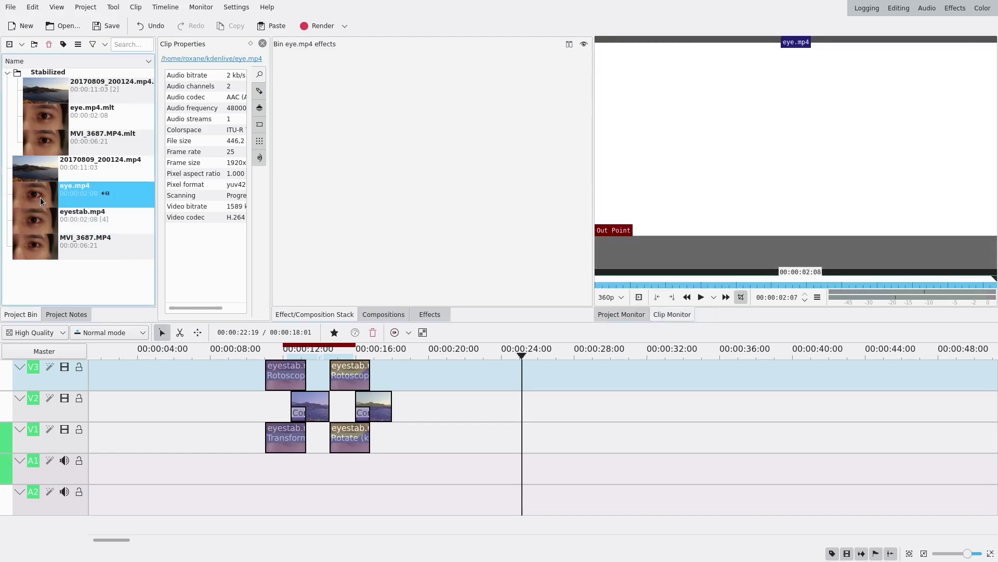
- Preview MVI_3687.MP4 in the Clip Monitor, skipping ahead and then stopping playback
{"action": "left_click", "coordinate": [46, 248]}
{"action": "left_click", "coordinate": [821, 280]}
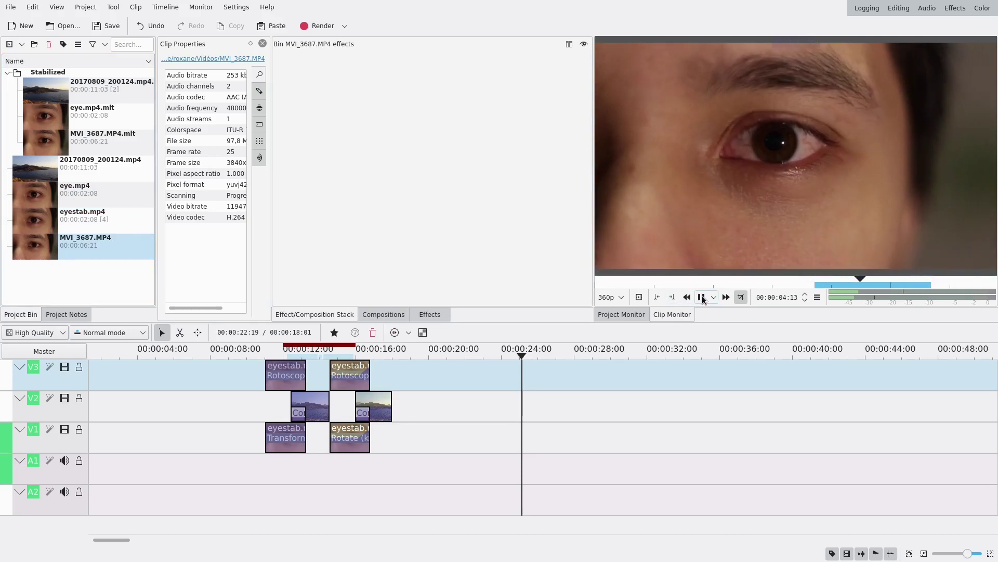
{"action": "left_click", "coordinate": [702, 297]}
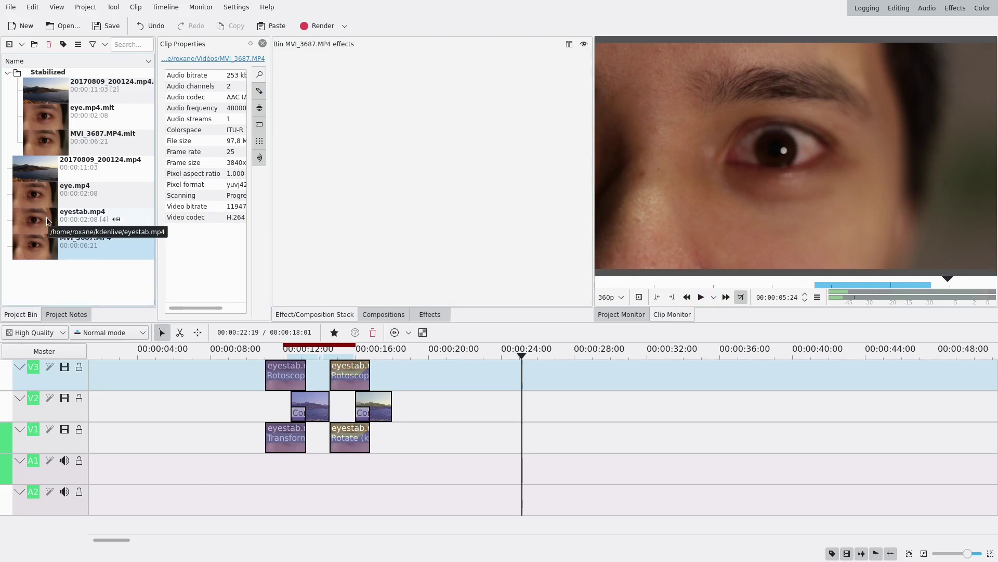
- Load eyestab.mp4 into the Clip Monitor and play it from its start
{"action": "left_click", "coordinate": [46, 217]}
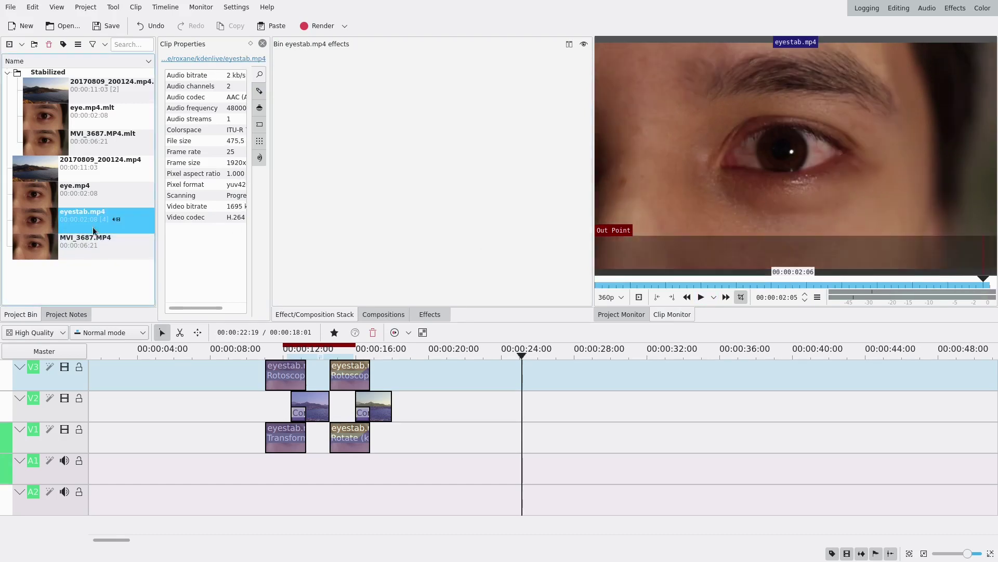
{"action": "left_click", "coordinate": [623, 276]}
{"action": "left_click", "coordinate": [701, 296]}
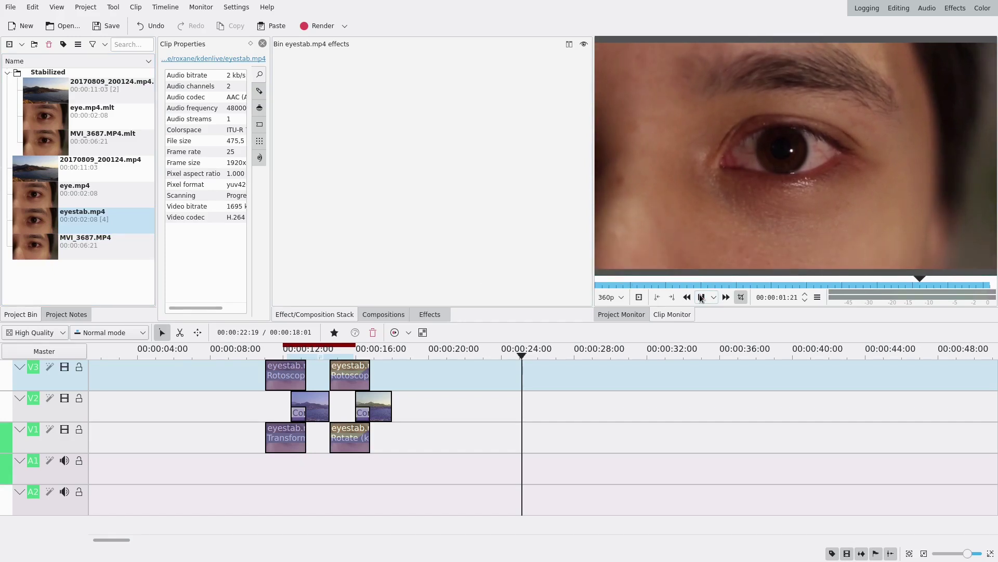
- Drop eyestab.mp4 onto V3 near 00:00:26 and apply the Rotoscoping effect found via 'roto'
{"action": "left_click_drag", "start_coordinate": [601, 229], "coordinate": [538, 387]}
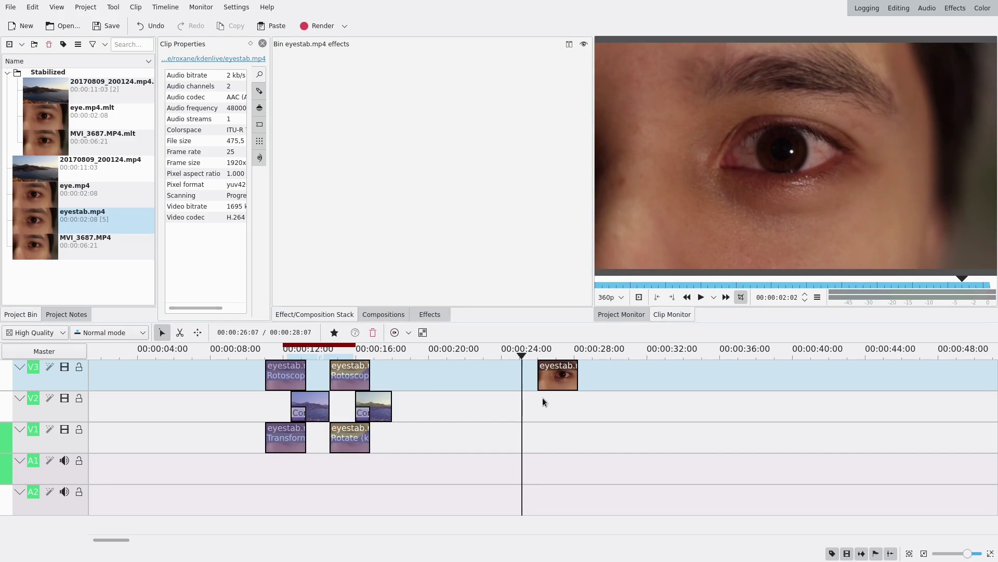
{"action": "left_click", "coordinate": [548, 397]}
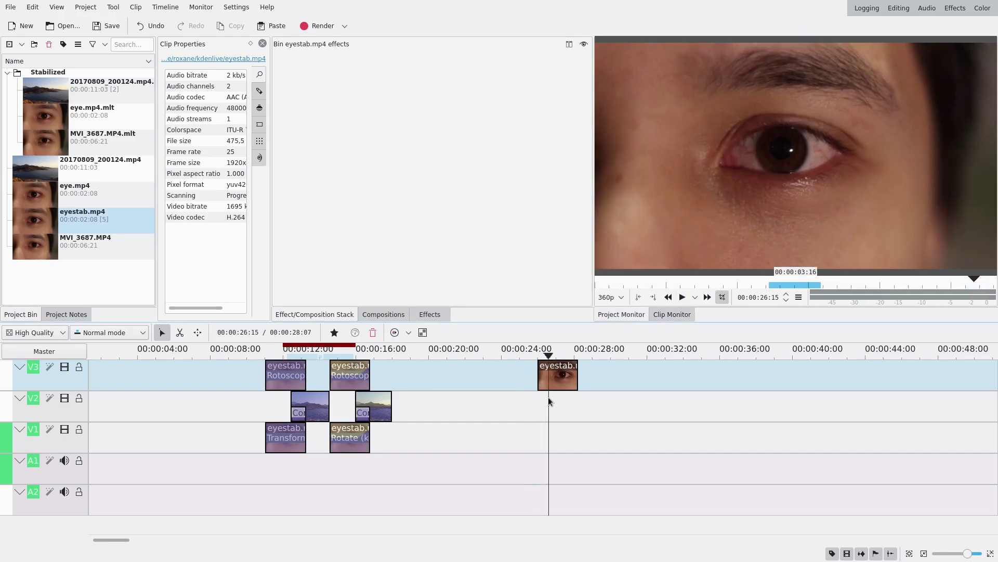
{"action": "left_click", "coordinate": [431, 315]}
{"action": "left_click", "coordinate": [337, 83]}
{"action": "double_click", "coordinate": [330, 63]}
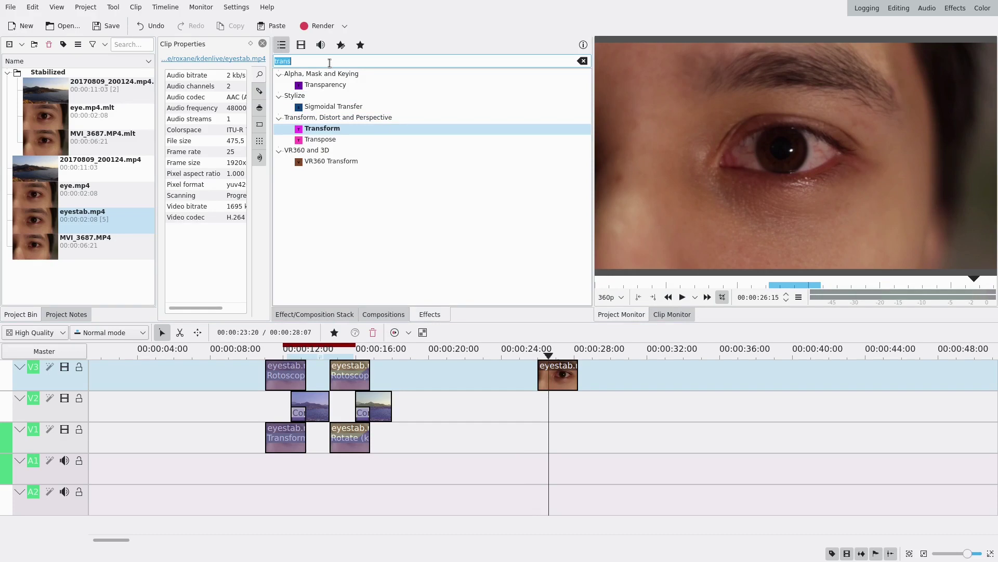
{"action": "type", "text": "roto"}
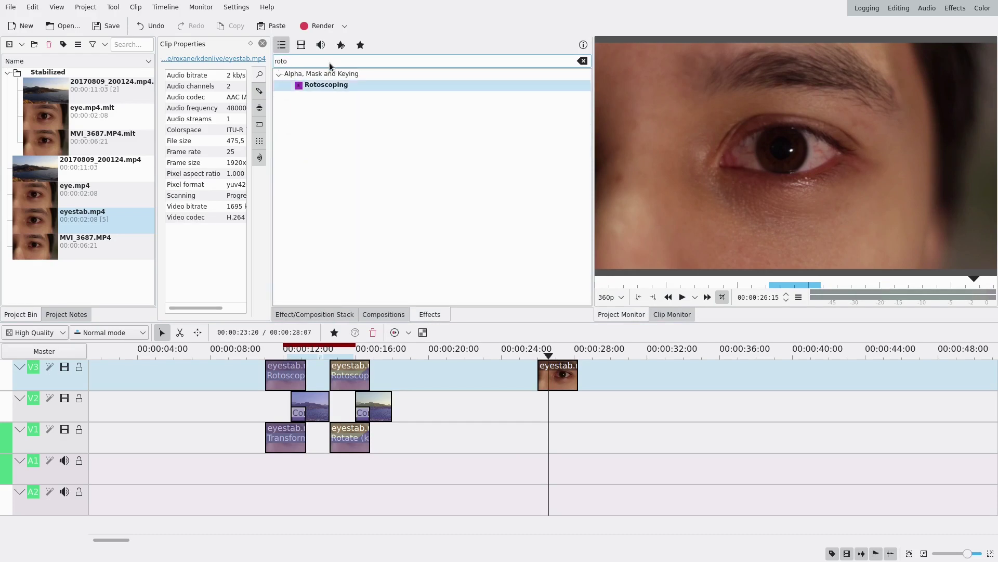
{"action": "left_click_drag", "start_coordinate": [329, 85], "coordinate": [547, 369]}
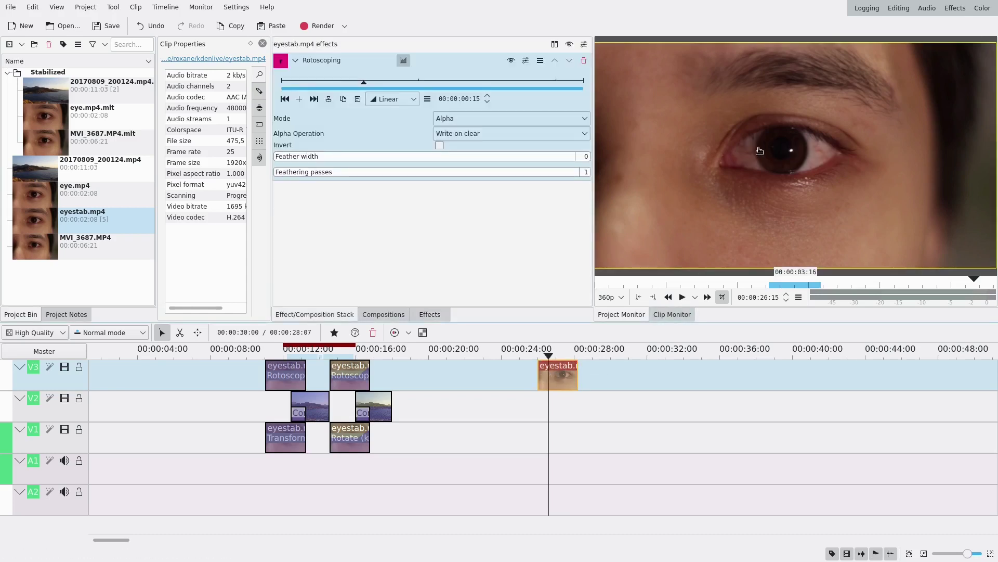
- Trace a closed rotoscoping outline around the iris in the monitor
{"action": "left_click", "coordinate": [767, 129]}
{"action": "left_click", "coordinate": [807, 153]}
{"action": "left_click", "coordinate": [796, 171]}
{"action": "left_click", "coordinate": [771, 172]}
{"action": "right_click", "coordinate": [764, 169]}
- Set the mask's Alpha Operation to Maximum
{"action": "scroll", "coordinate": [986, 144], "scroll_direction": "up", "scroll_amount": 2}
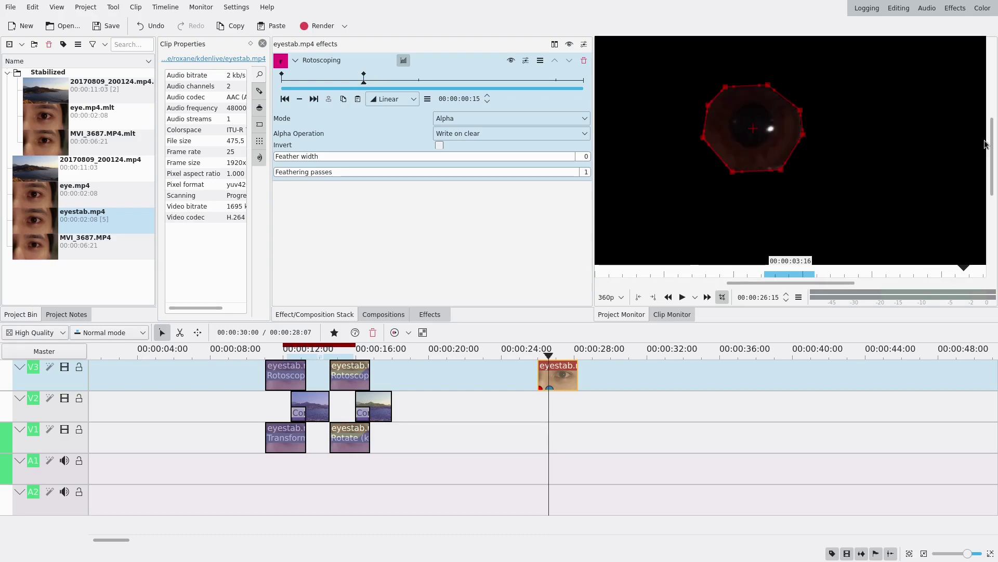
{"action": "left_click", "coordinate": [461, 135]}
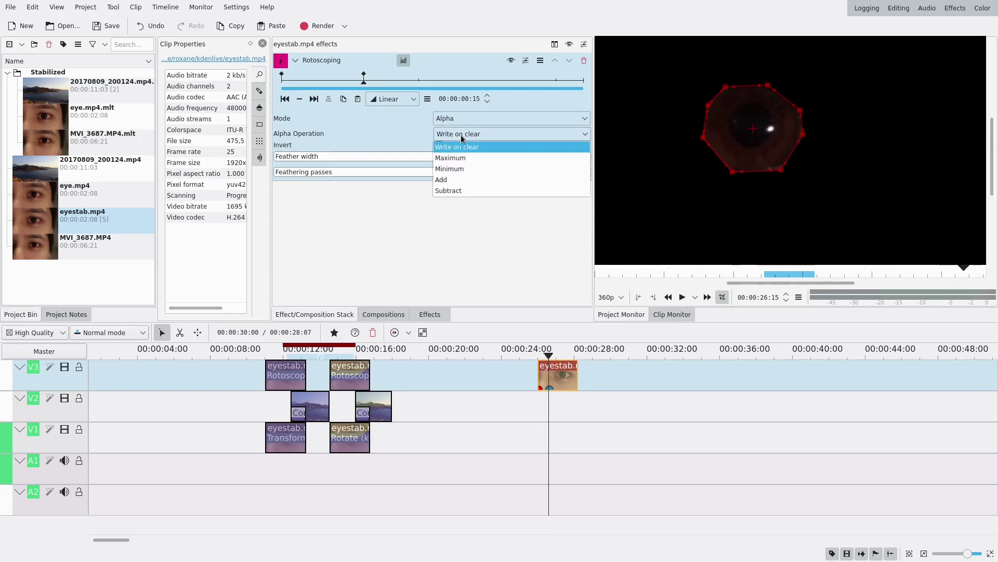
{"action": "left_click", "coordinate": [458, 158]}
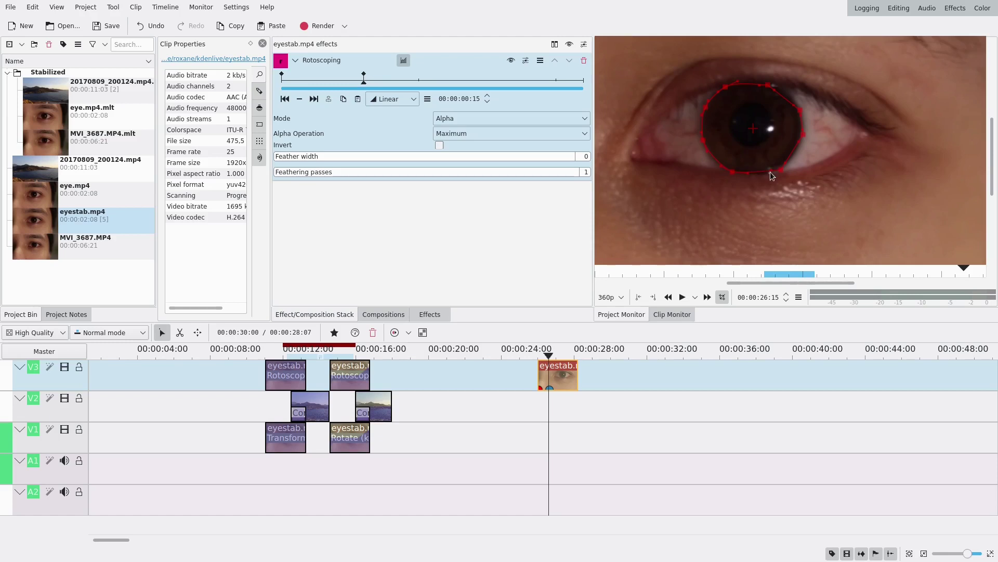
- Round out the iris mask and switch Alpha Operation to Subtract to cut out the pupil
{"action": "left_click_drag", "start_coordinate": [765, 86], "coordinate": [770, 82]}
{"action": "left_click", "coordinate": [499, 136]}
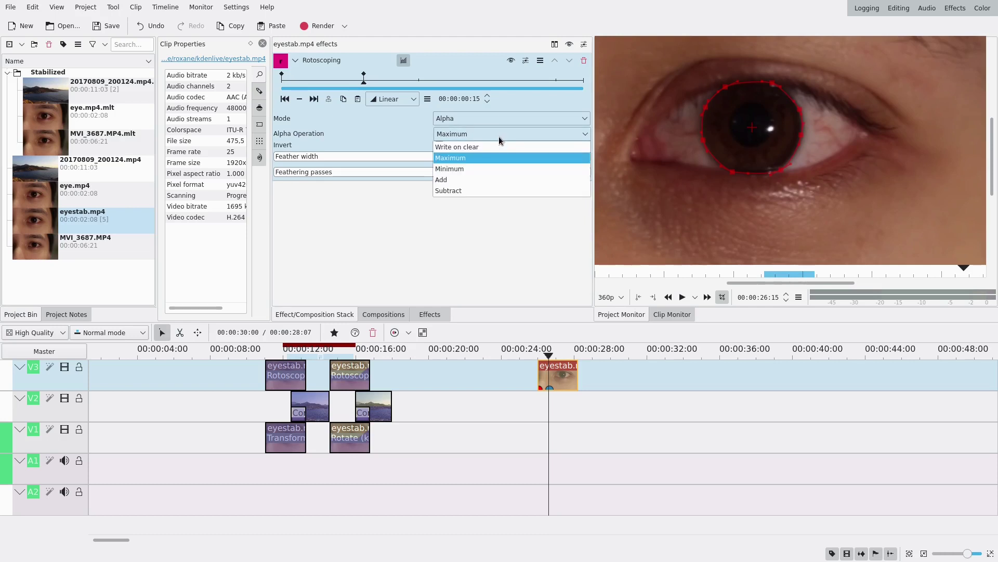
{"action": "left_click", "coordinate": [475, 191]}
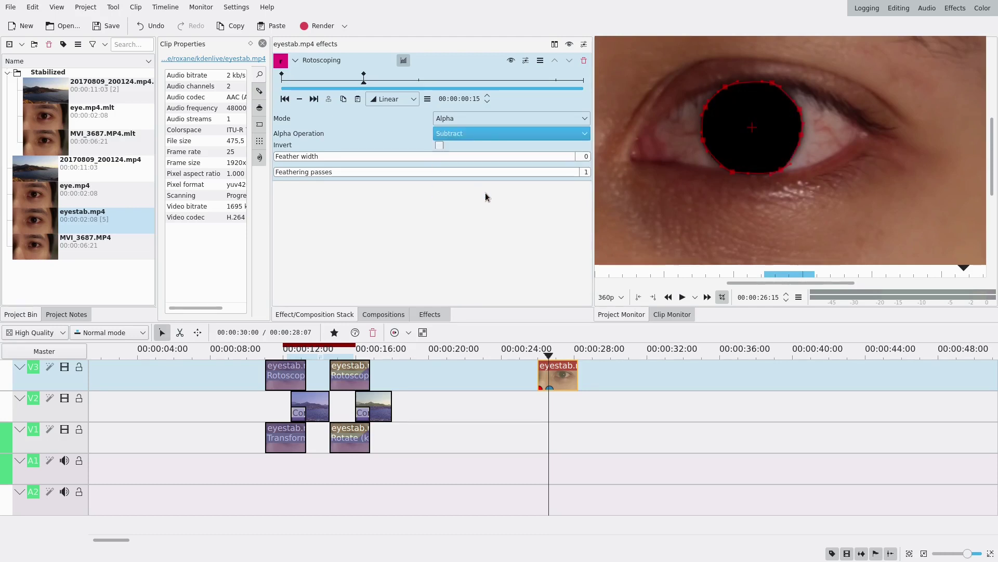
- Set Feather width to 15 and Feathering passes to 2
{"action": "left_click", "coordinate": [284, 159]}
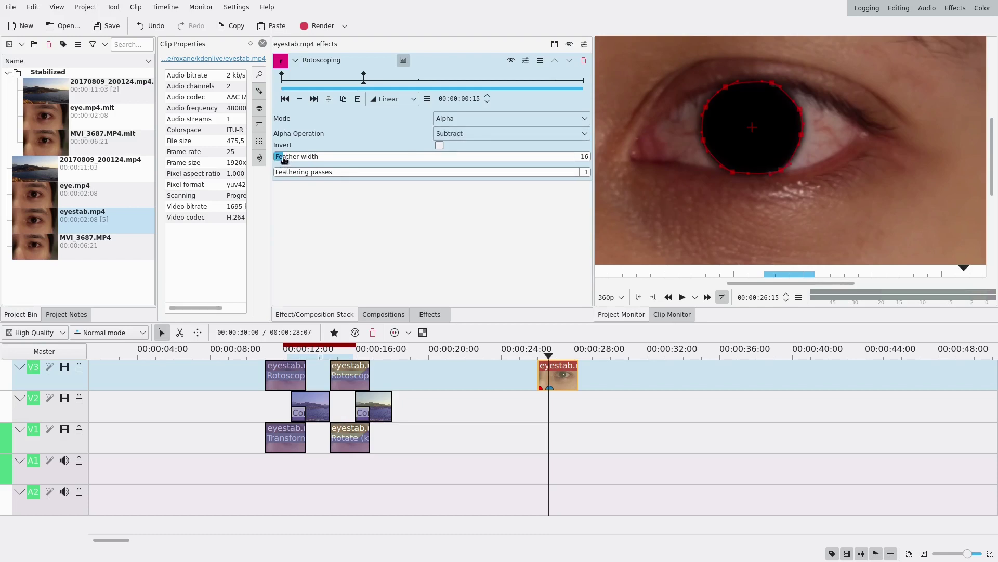
{"action": "left_click", "coordinate": [279, 172]}
{"action": "mouse_move", "coordinate": [494, 84]}
{"action": "left_mouse_down"}
{"action": "mouse_move", "coordinate": [510, 85]}
{"action": "mouse_move", "coordinate": [484, 85]}
{"action": "left_mouse_up"}
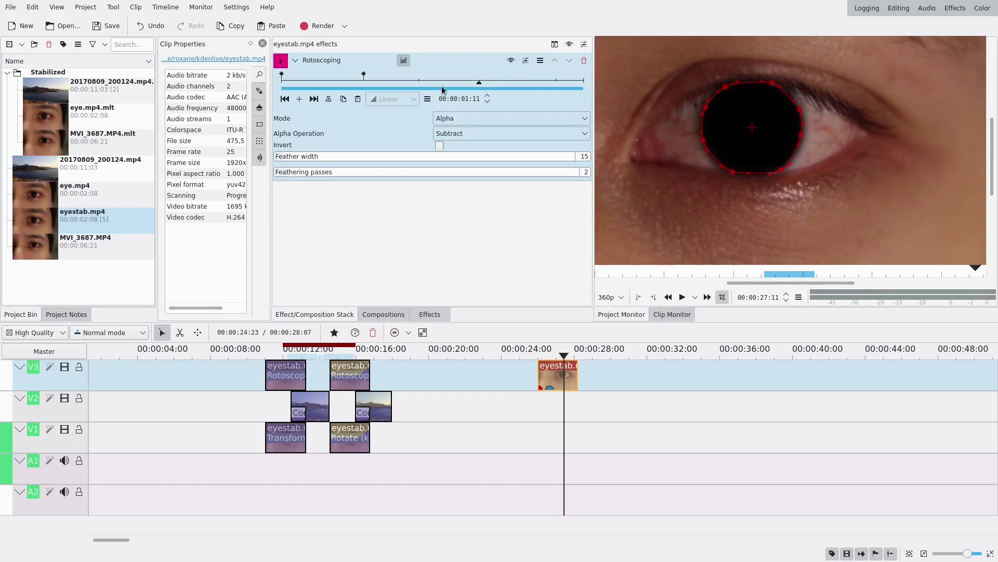
- Add Rotoscoping keyframes at 00:00:01:12 and 00:00:01:11
{"action": "left_click", "coordinate": [364, 74]}
{"action": "double_click", "coordinate": [474, 78]}
{"action": "left_click_drag", "start_coordinate": [479, 78], "coordinate": [486, 78]}
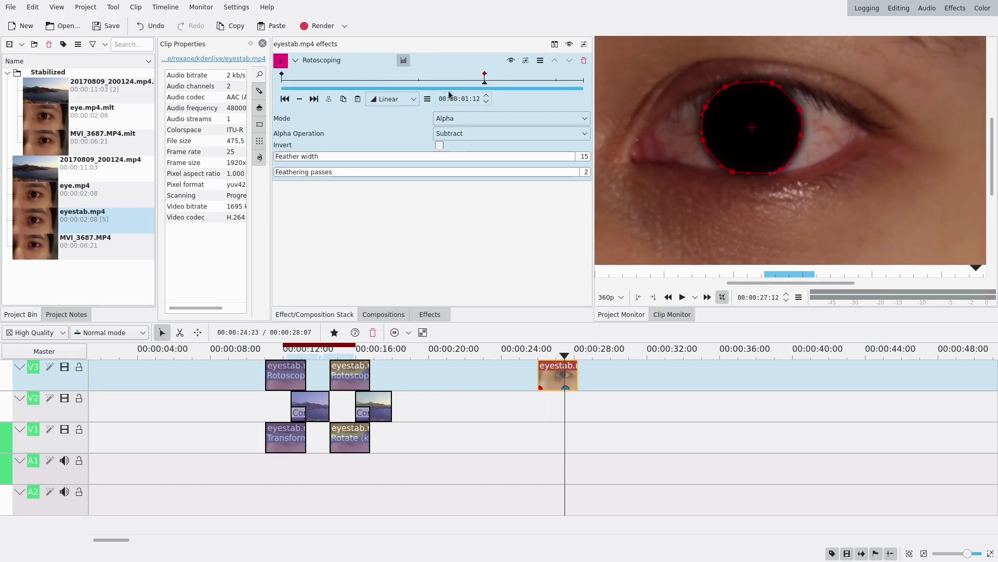
{"action": "left_click", "coordinate": [486, 101]}
{"action": "left_click", "coordinate": [299, 99]}
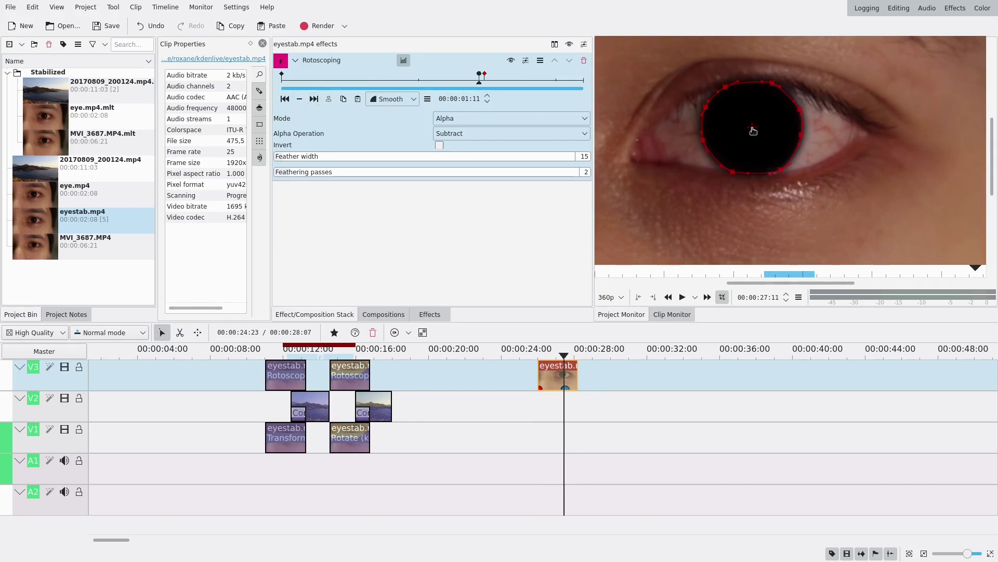
- Move the pupil mask shape upward in the frame at the keyframes, returning to 00:00:01:11
{"action": "scroll", "coordinate": [780, 149], "scroll_direction": "down", "scroll_amount": 3}
{"action": "left_click_drag", "start_coordinate": [782, 154], "coordinate": [775, 23]}
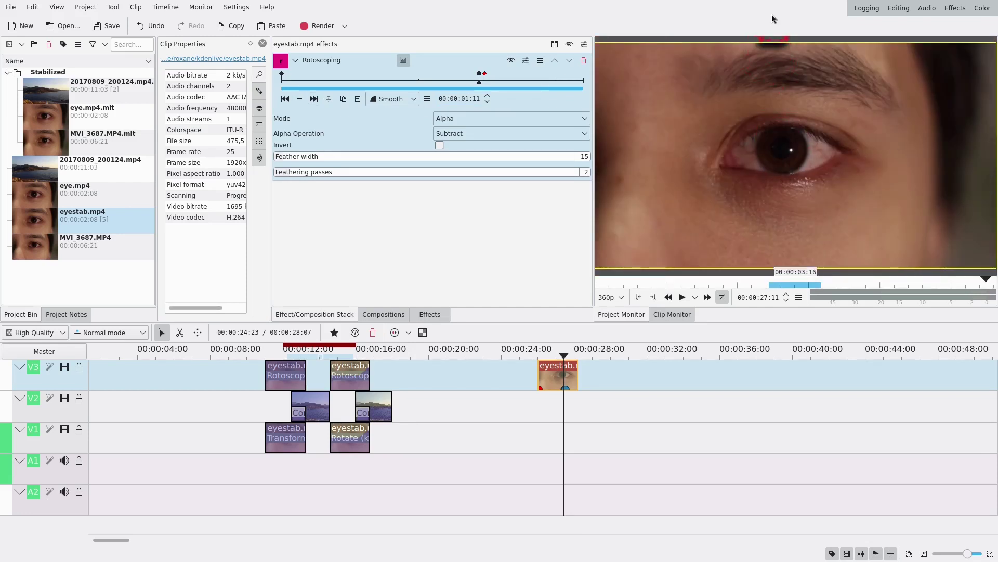
{"action": "left_click", "coordinate": [285, 98]}
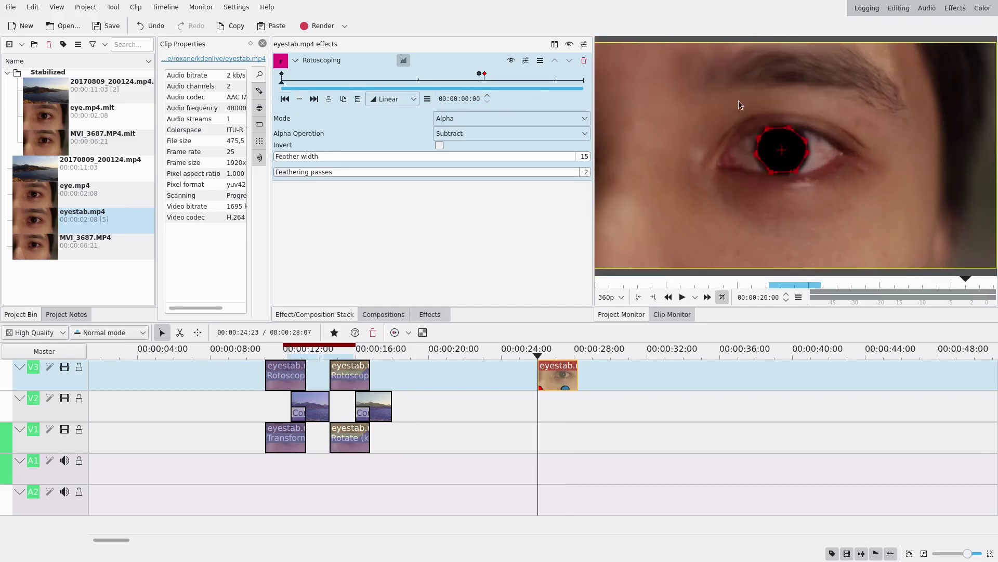
{"action": "left_click_drag", "start_coordinate": [785, 153], "coordinate": [785, 16]}
{"action": "left_click_drag", "start_coordinate": [471, 83], "coordinate": [489, 81]}
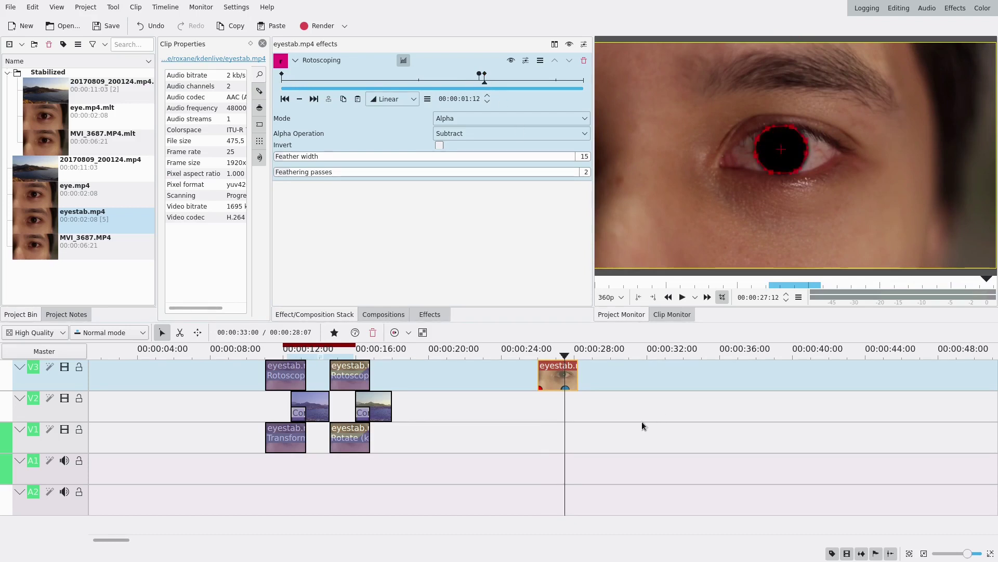
- Search 'tran' and apply the Transform effect to the eye clip on V3
{"action": "left_click", "coordinate": [435, 314]}
{"action": "double_click", "coordinate": [366, 66]}
{"action": "type", "text": "tran"}
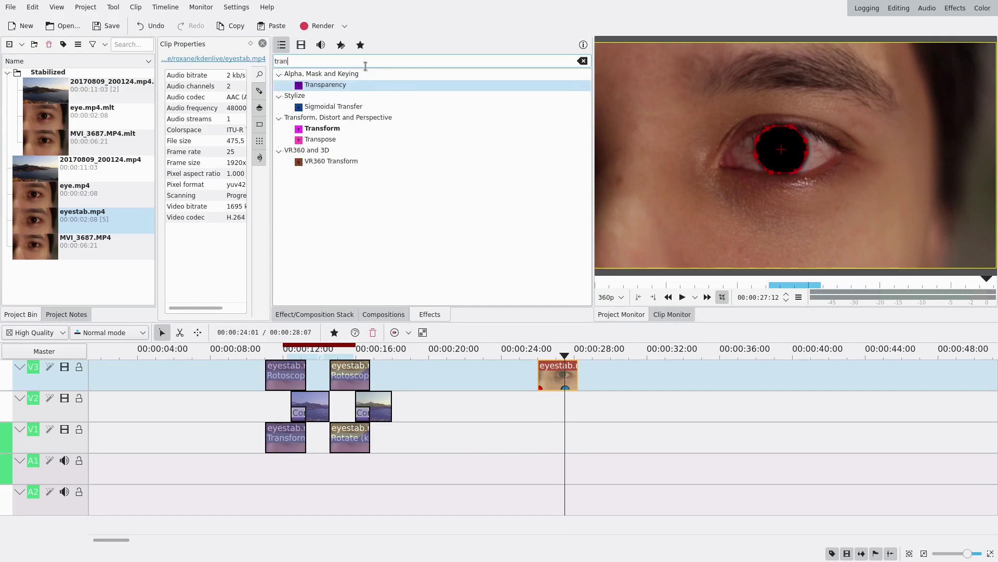
{"action": "left_click_drag", "start_coordinate": [334, 131], "coordinate": [557, 383]}
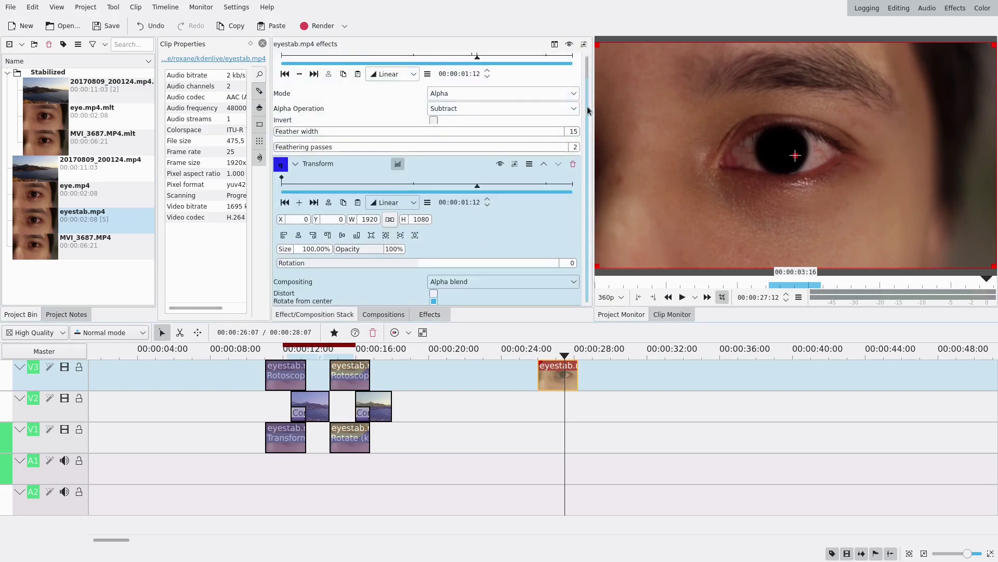
- Collapse the Rotoscoping effect settings in the eye clip's effect stack
{"action": "scroll", "coordinate": [587, 112], "scroll_direction": "up", "scroll_amount": 1}
{"action": "left_click", "coordinate": [295, 61]}
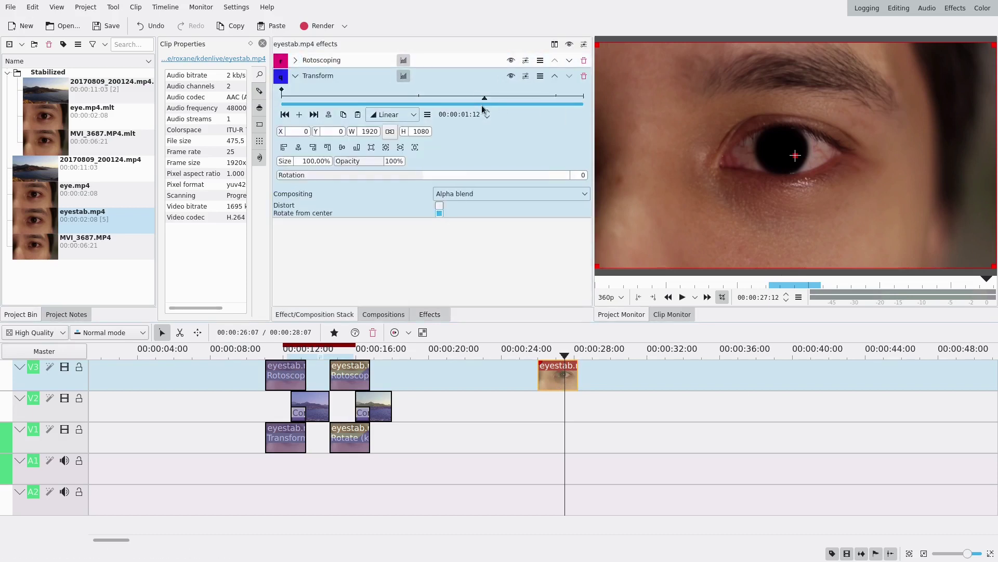
{"action": "scroll", "coordinate": [563, 394], "scroll_direction": "up", "scroll_amount": 5}
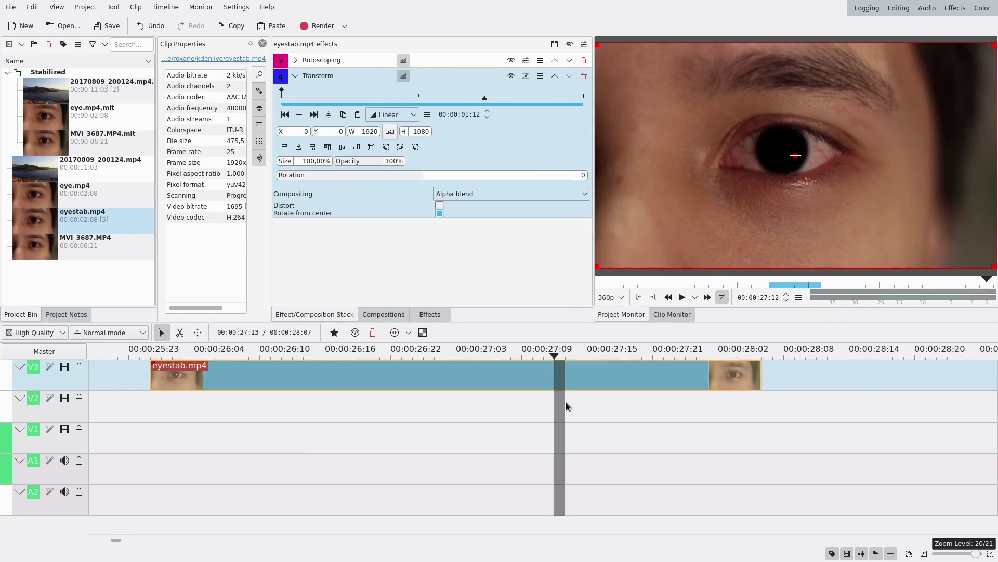
{"action": "left_click", "coordinate": [564, 394]}
{"action": "left_click", "coordinate": [570, 375]}
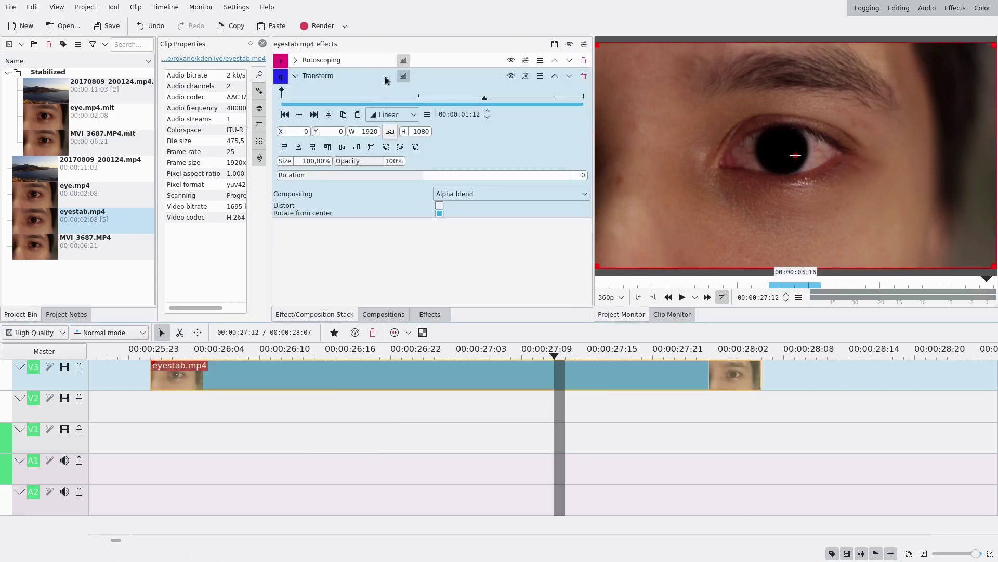
{"action": "left_click", "coordinate": [297, 61]}
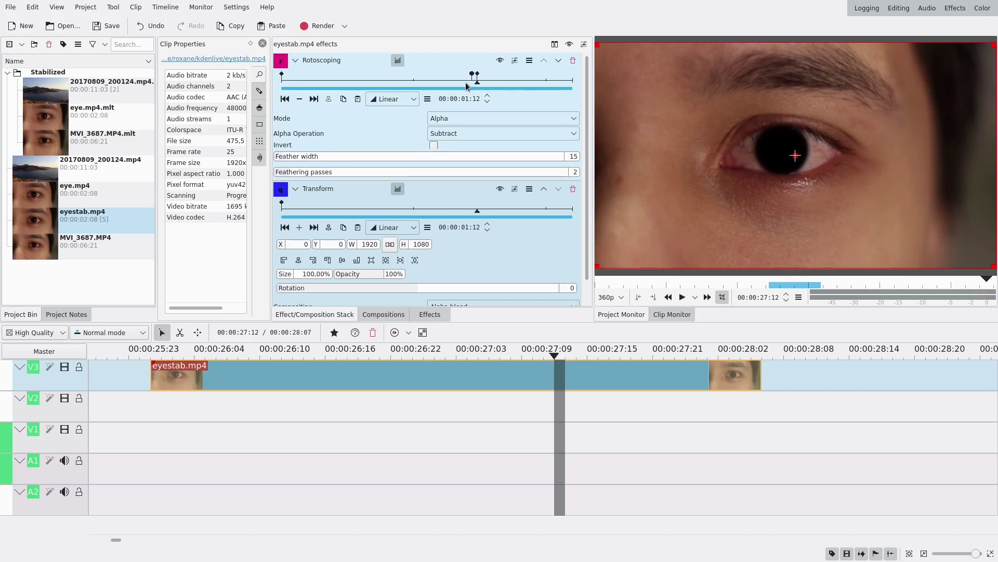
{"action": "left_click", "coordinate": [300, 62]}
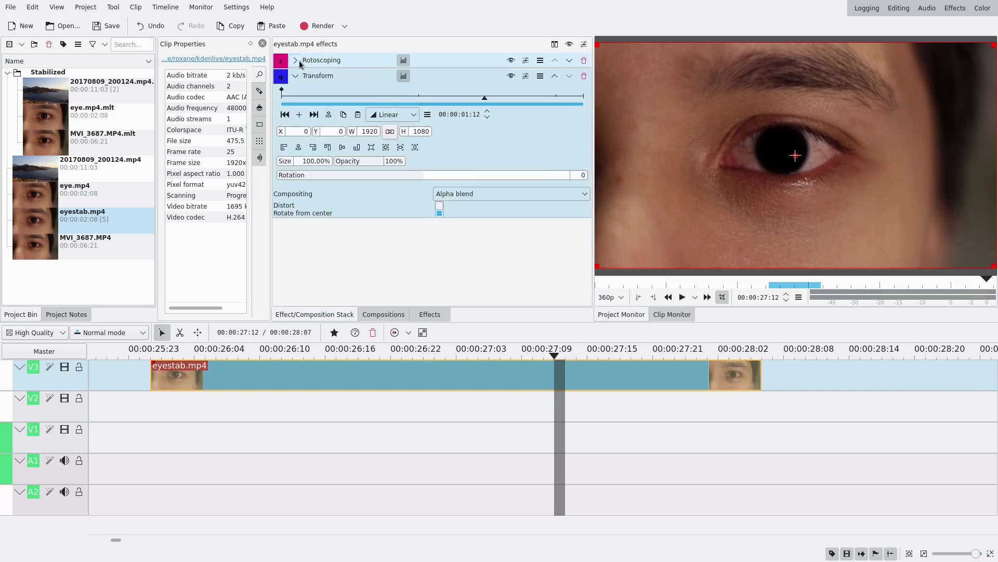
- Keyframe Transform at 00:00:01:12, then scale the final keyframe to about 652% centred on the pupil
{"action": "left_click", "coordinate": [297, 118]}
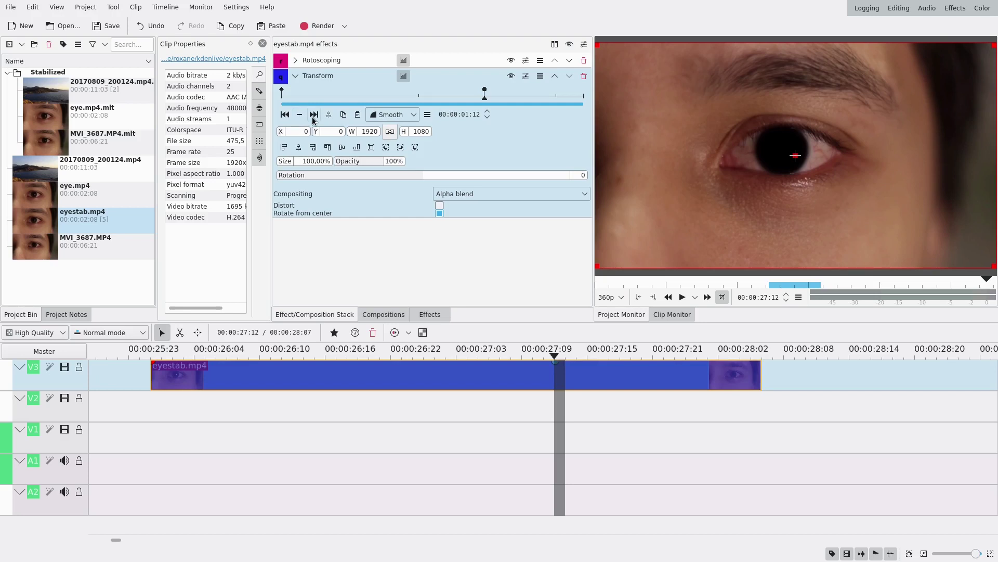
{"action": "left_click", "coordinate": [313, 114]}
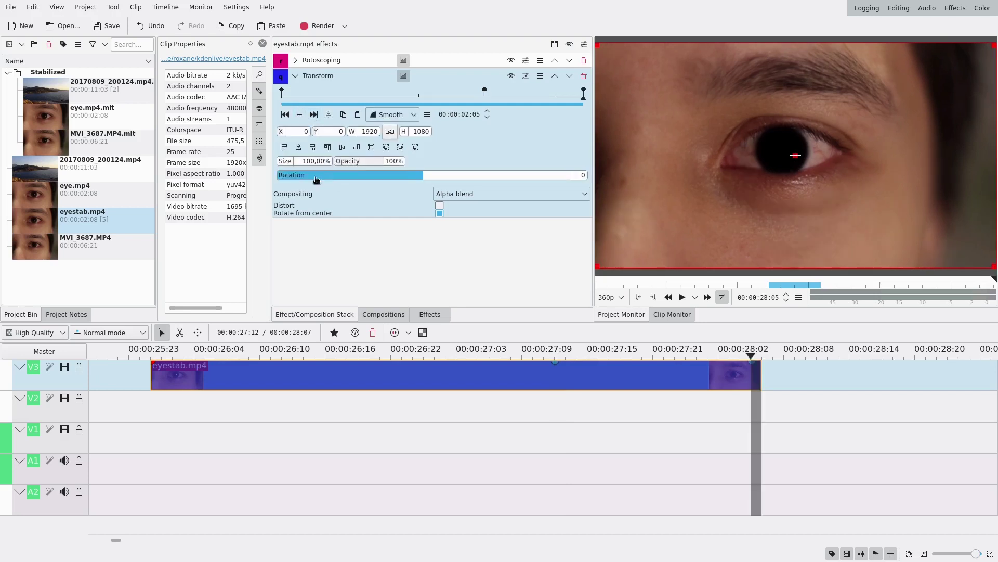
{"action": "left_click_drag", "start_coordinate": [293, 164], "coordinate": [562, 164]}
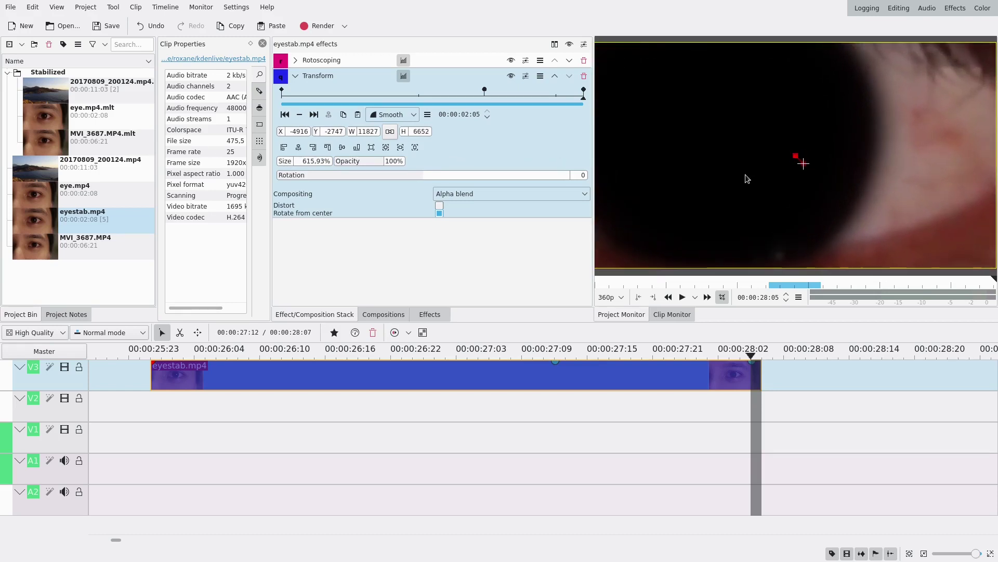
{"action": "left_click_drag", "start_coordinate": [804, 164], "coordinate": [865, 183]}
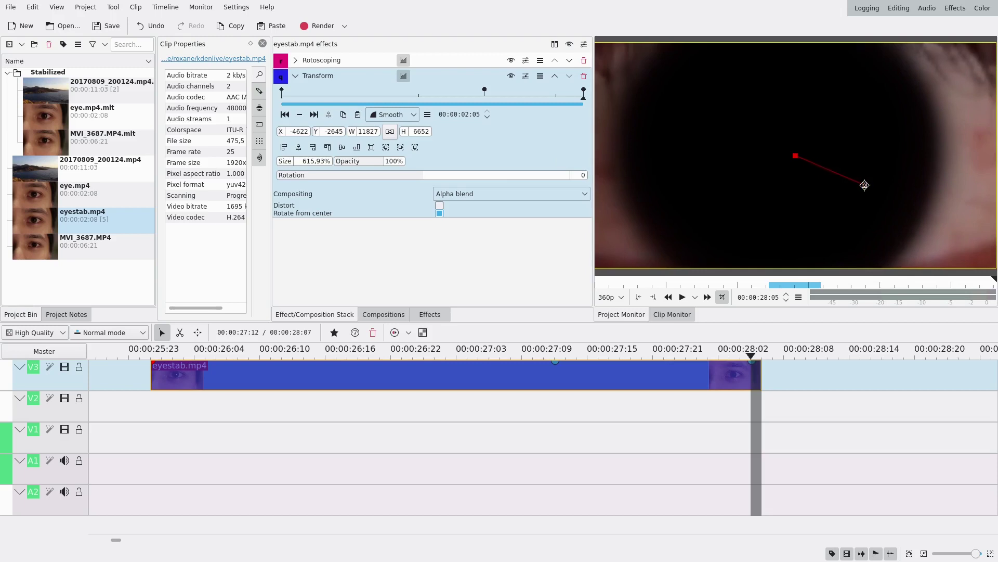
{"action": "left_click_drag", "start_coordinate": [285, 163], "coordinate": [309, 161]}
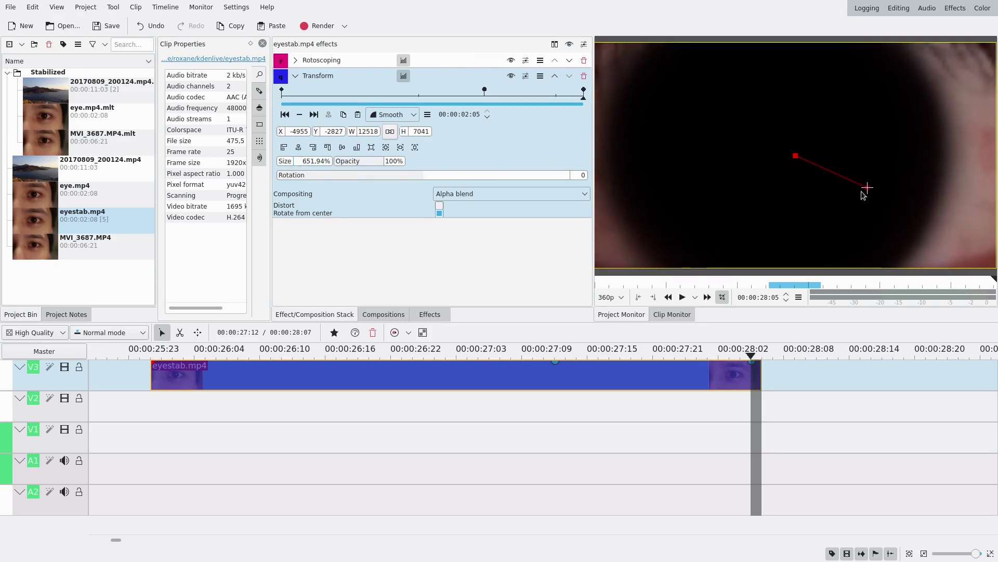
{"action": "left_click_drag", "start_coordinate": [868, 187], "coordinate": [884, 189]}
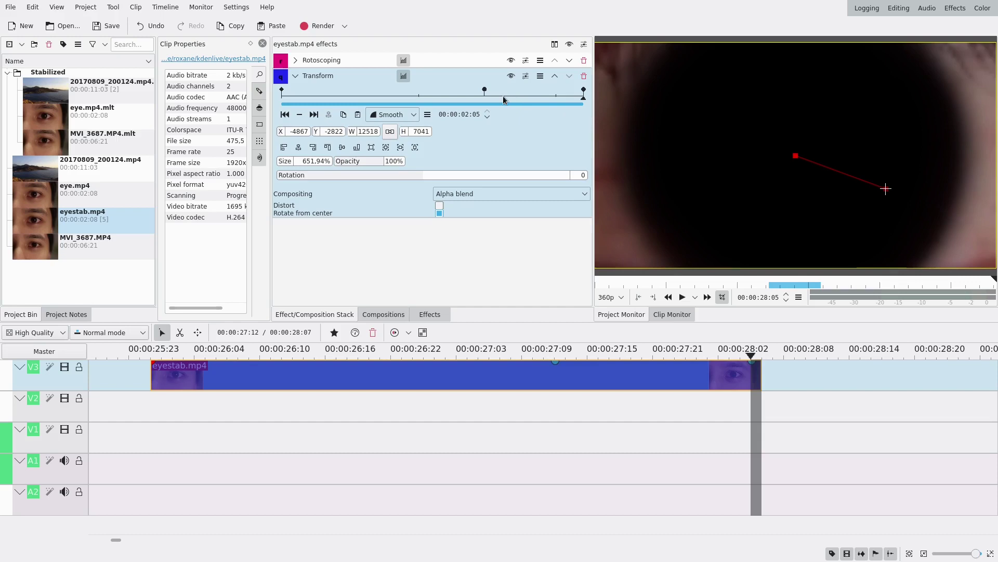
- Scrub back through the zoom and add an in-between Transform keyframe
{"action": "left_click_drag", "start_coordinate": [492, 98], "coordinate": [543, 98]}
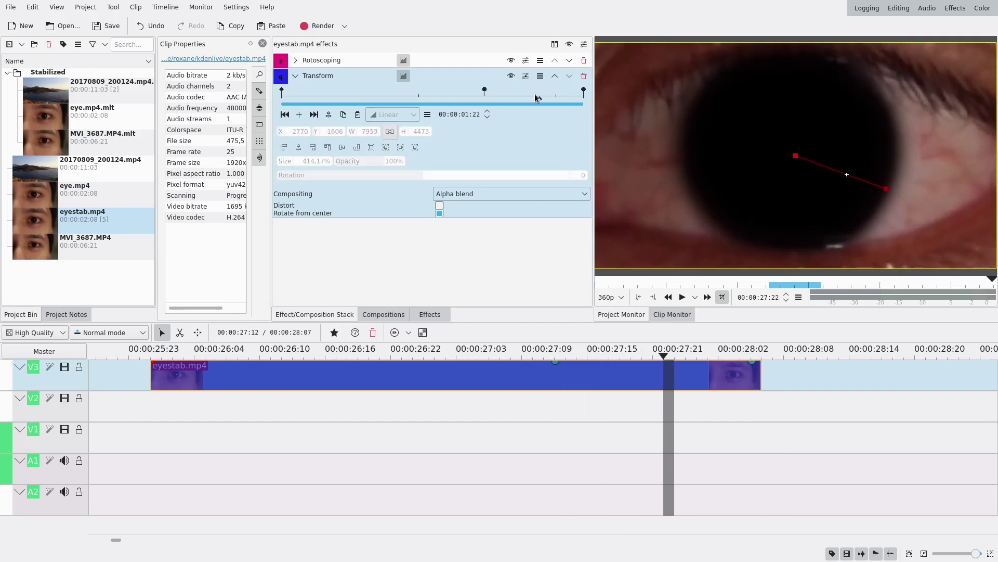
{"action": "left_click", "coordinate": [501, 95]}
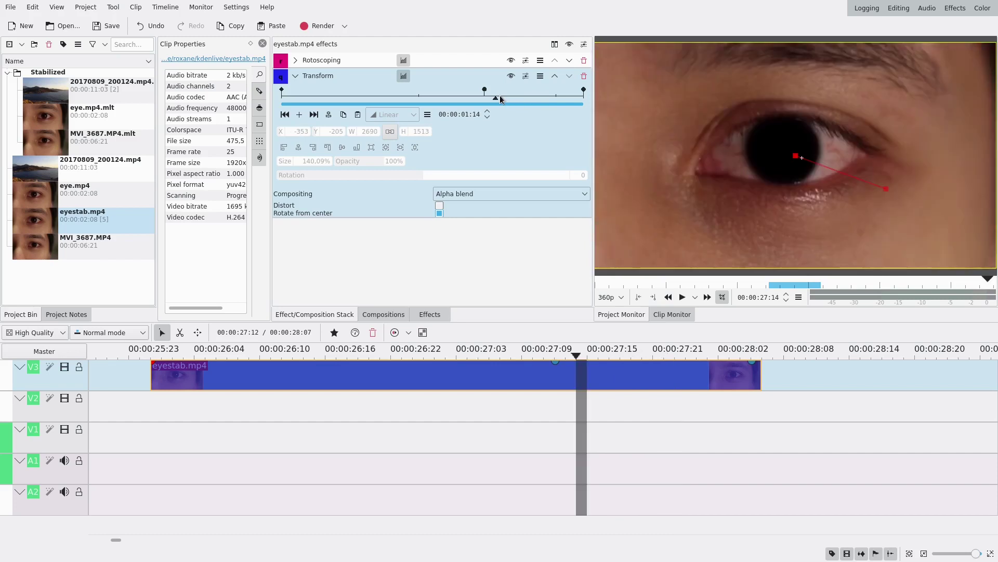
{"action": "left_click", "coordinate": [490, 100]}
{"action": "mouse_move", "coordinate": [490, 101]}
{"action": "left_mouse_down"}
{"action": "mouse_move", "coordinate": [513, 93]}
{"action": "mouse_move", "coordinate": [492, 99]}
{"action": "mouse_move", "coordinate": [508, 100]}
{"action": "left_mouse_up"}
{"action": "double_click", "coordinate": [497, 97]}
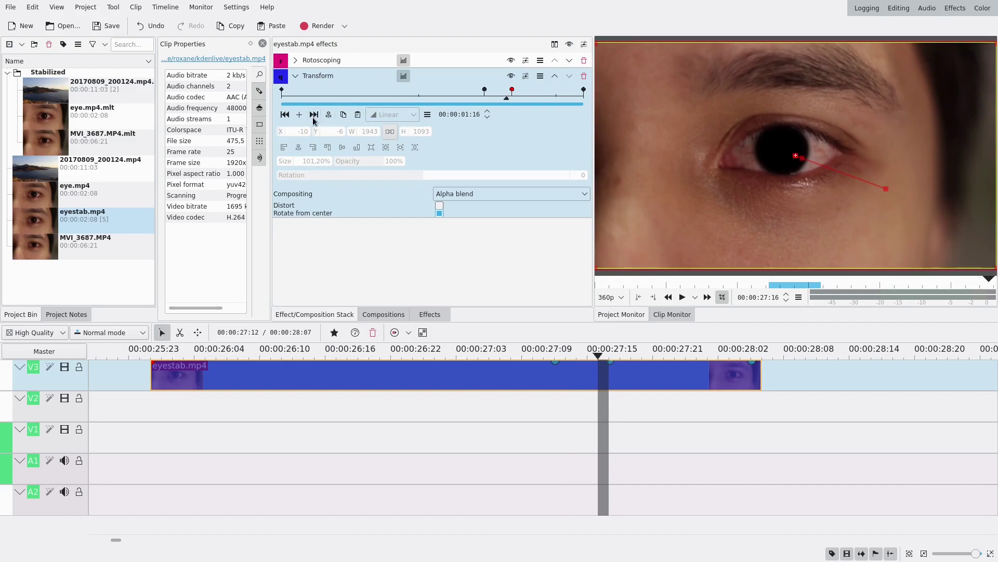
- Step back and forth between the Transform keyframes to check the zoom
{"action": "left_click", "coordinate": [315, 115]}
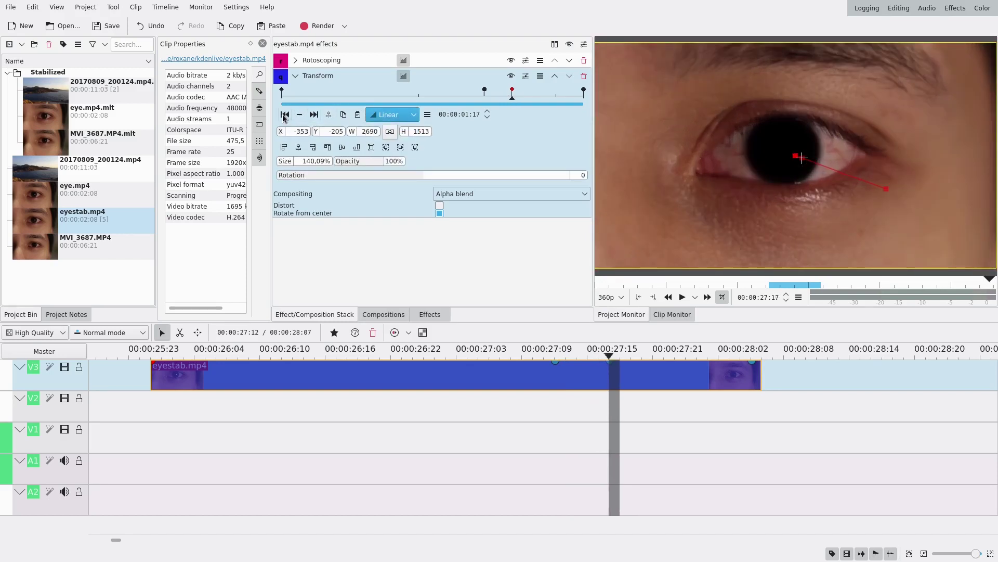
{"action": "left_click", "coordinate": [285, 114]}
{"action": "left_click", "coordinate": [390, 114]}
{"action": "left_click", "coordinate": [398, 130]}
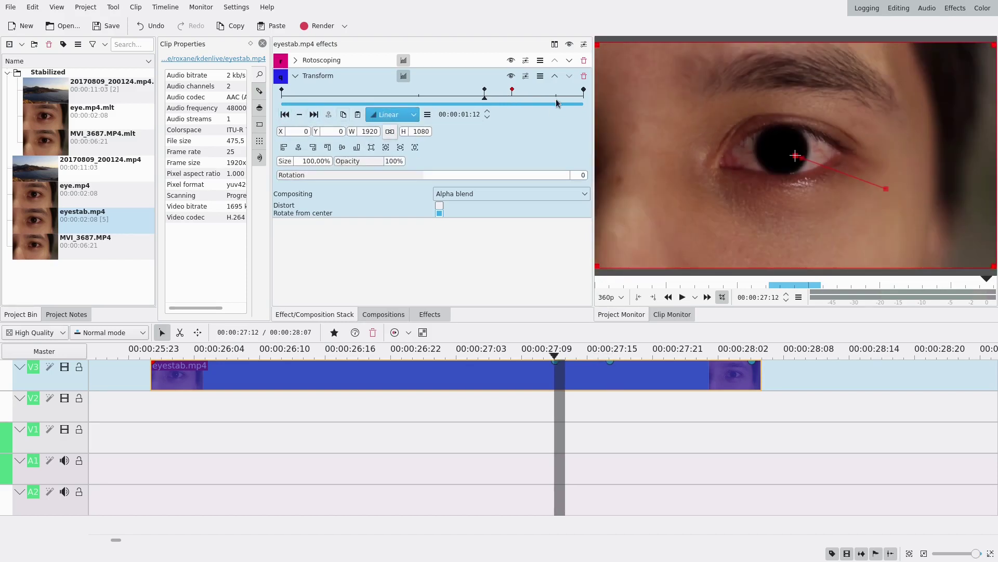
{"action": "left_click", "coordinate": [314, 116]}
{"action": "left_click", "coordinate": [314, 115]}
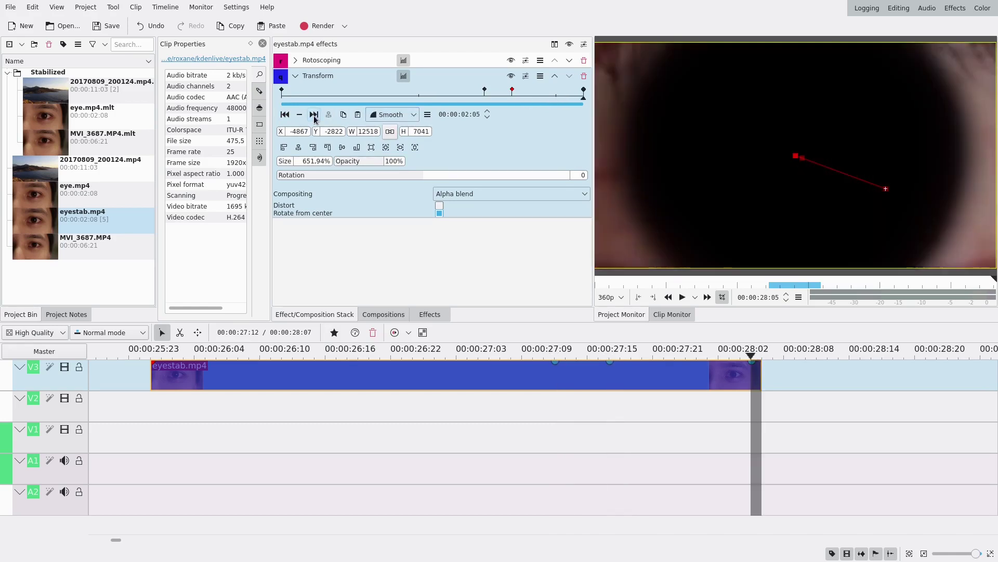
{"action": "left_click", "coordinate": [398, 118]}
{"action": "left_click", "coordinate": [398, 130]}
- Add a Linear Transform keyframe at 01:14 and move it to 01:22
{"action": "left_click_drag", "start_coordinate": [483, 98], "coordinate": [523, 98]}
{"action": "left_click", "coordinate": [299, 114]}
{"action": "left_click", "coordinate": [381, 116]}
{"action": "left_click", "coordinate": [389, 128]}
{"action": "left_click_drag", "start_coordinate": [525, 93], "coordinate": [554, 101]}
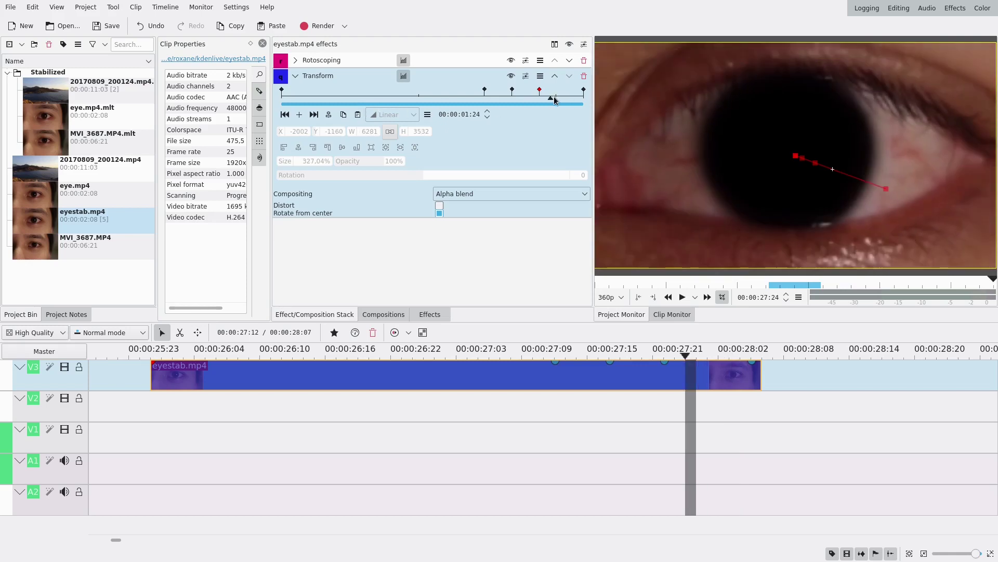
- Add a Linear keyframe at 01:24 and set the default interpolation for new keyframes
{"action": "left_click", "coordinate": [305, 114]}
{"action": "left_click", "coordinate": [393, 115]}
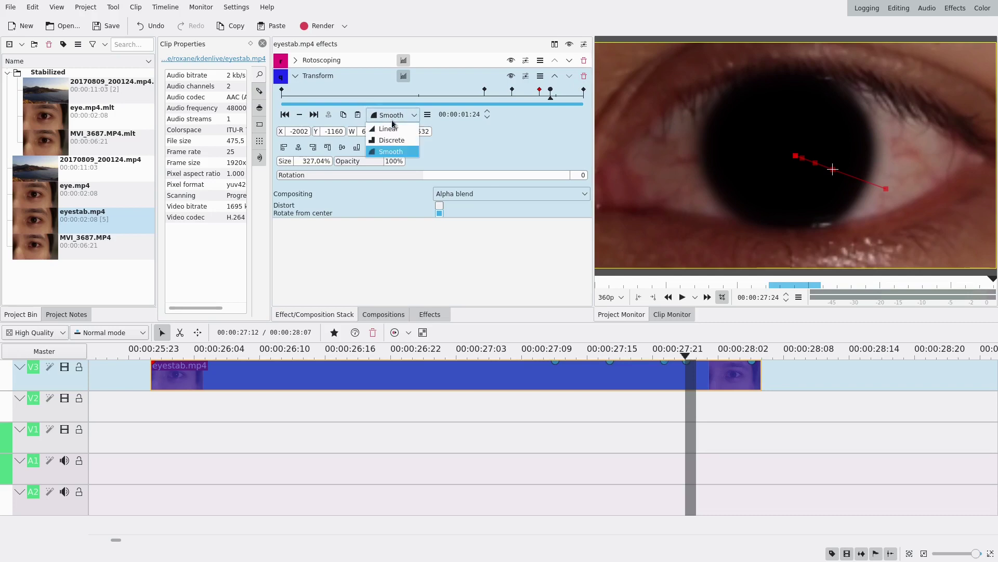
{"action": "left_click", "coordinate": [391, 129]}
{"action": "left_click", "coordinate": [428, 114]}
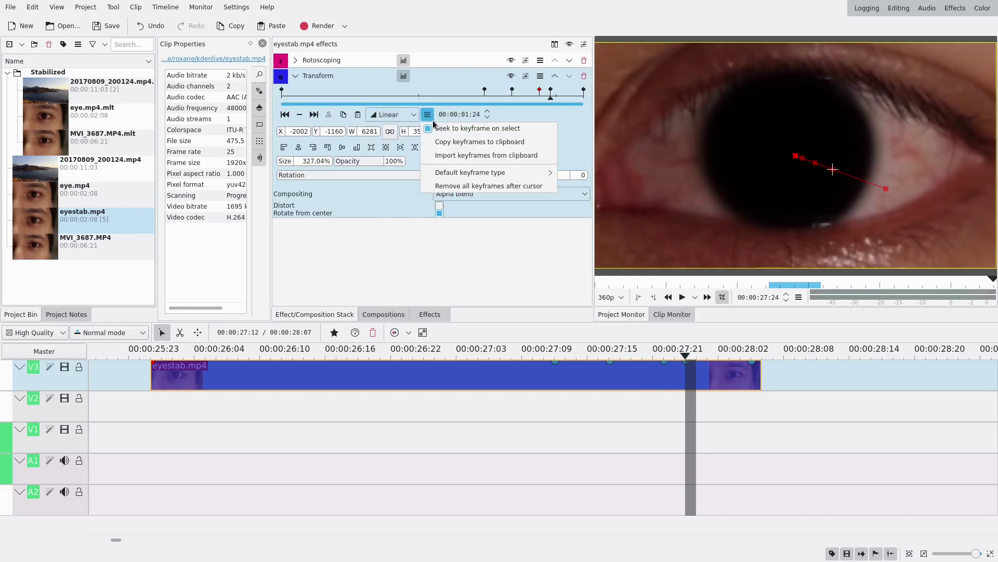
{"action": "mouse_move", "coordinate": [465, 175]}
{"action": "left_click", "coordinate": [580, 187]}
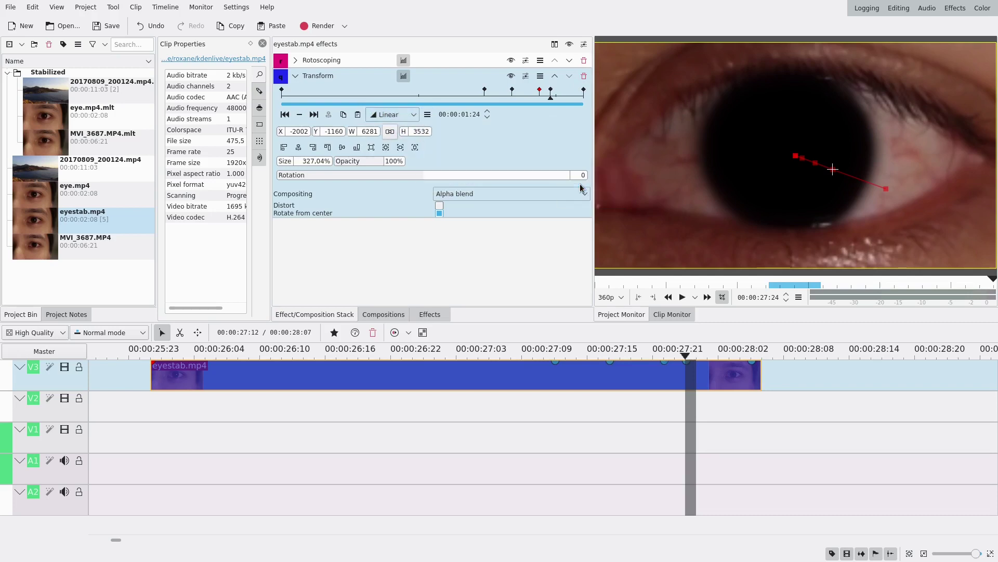
- Scrub through the zoom and check the later keyframe
{"action": "left_click", "coordinate": [562, 91]}
{"action": "left_click_drag", "start_coordinate": [558, 104], "coordinate": [599, 99]}
{"action": "left_click", "coordinate": [567, 93]}
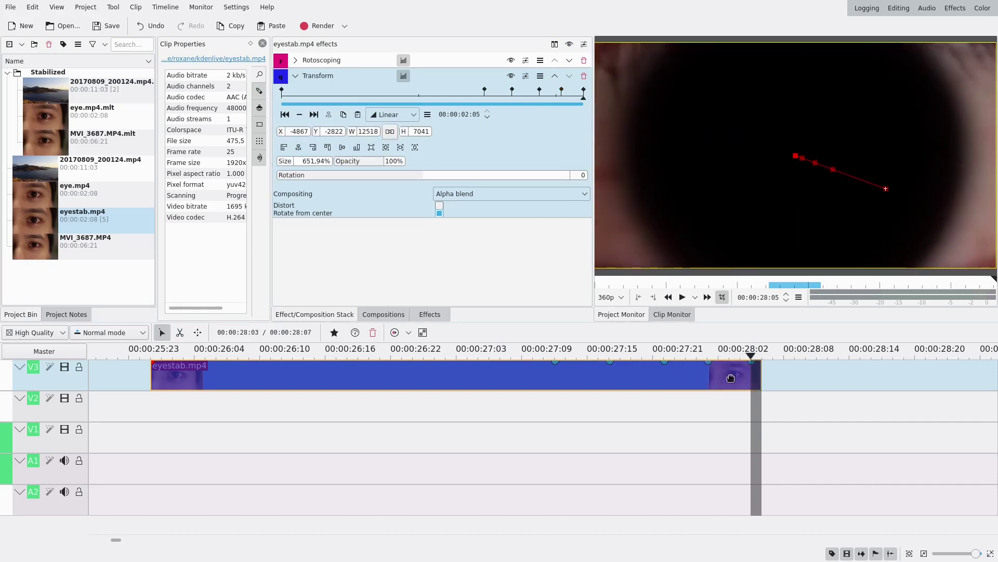
- Copy the eye clip onto V1 below the original, toggle V1 to compare, and preview the landscape clip
{"action": "scroll", "coordinate": [709, 420], "scroll_direction": "down", "scroll_amount": 6}
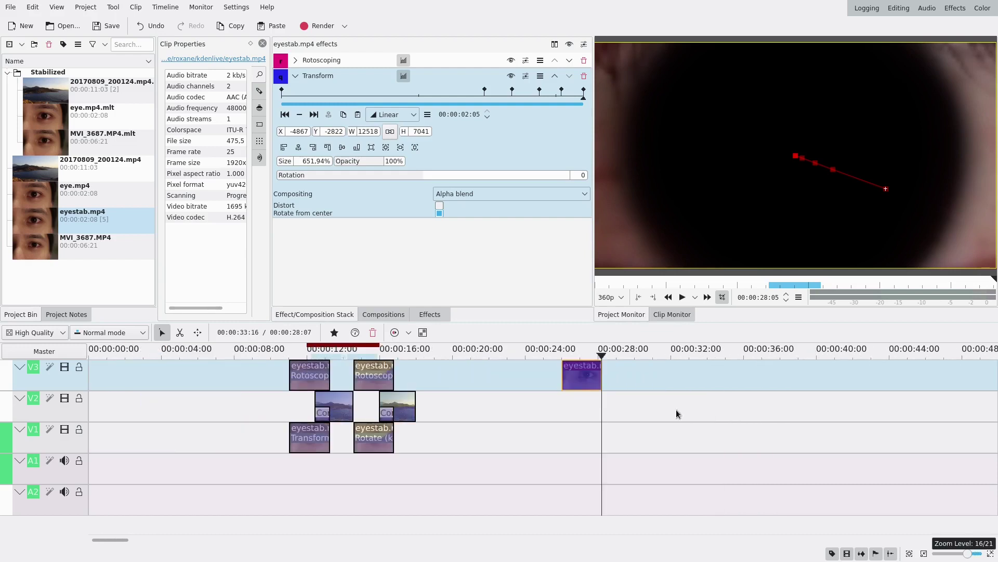
{"action": "left_click_drag", "start_coordinate": [582, 386], "coordinate": [600, 406]}
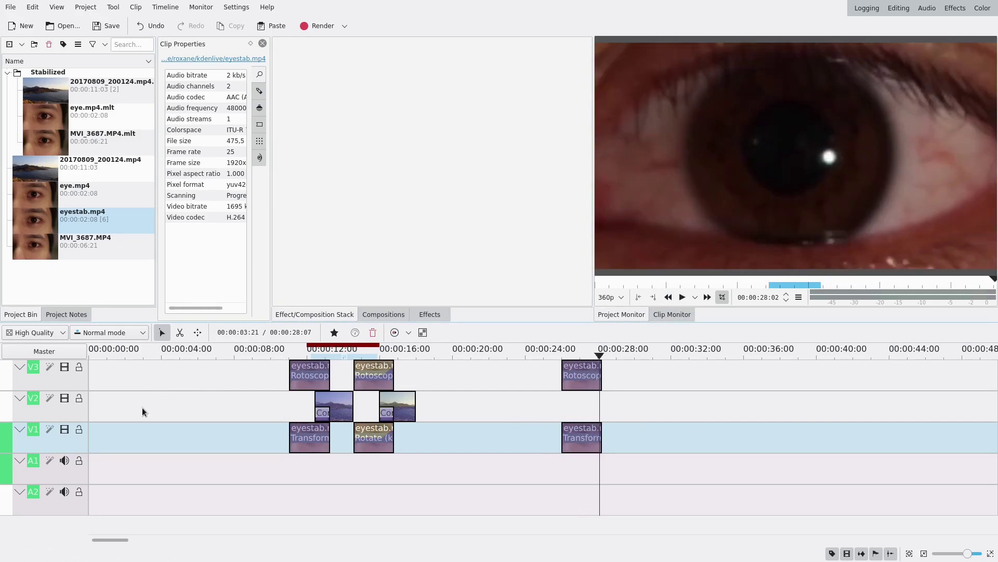
{"action": "left_click", "coordinate": [63, 431]}
{"action": "left_click", "coordinate": [63, 431]}
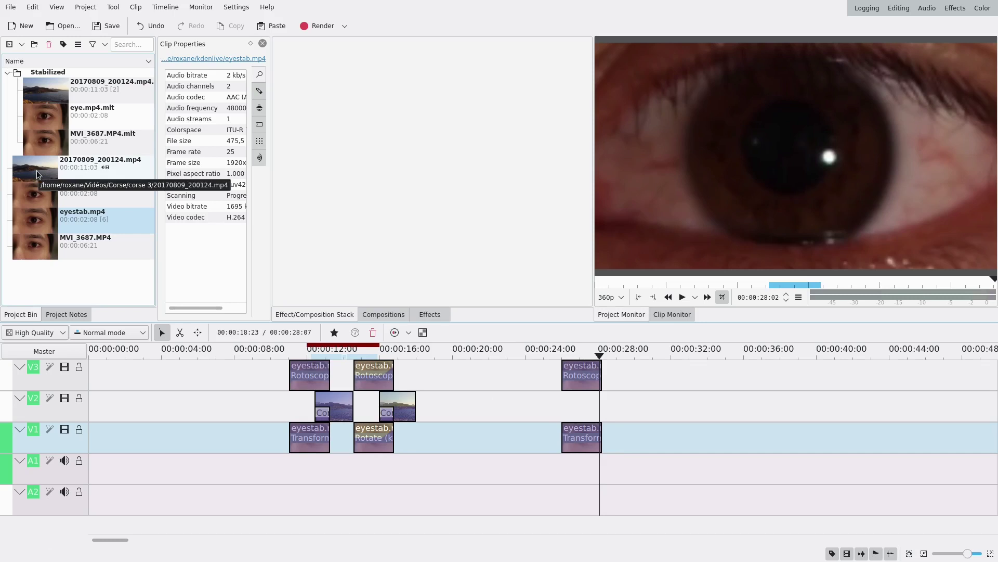
{"action": "left_click", "coordinate": [52, 97]}
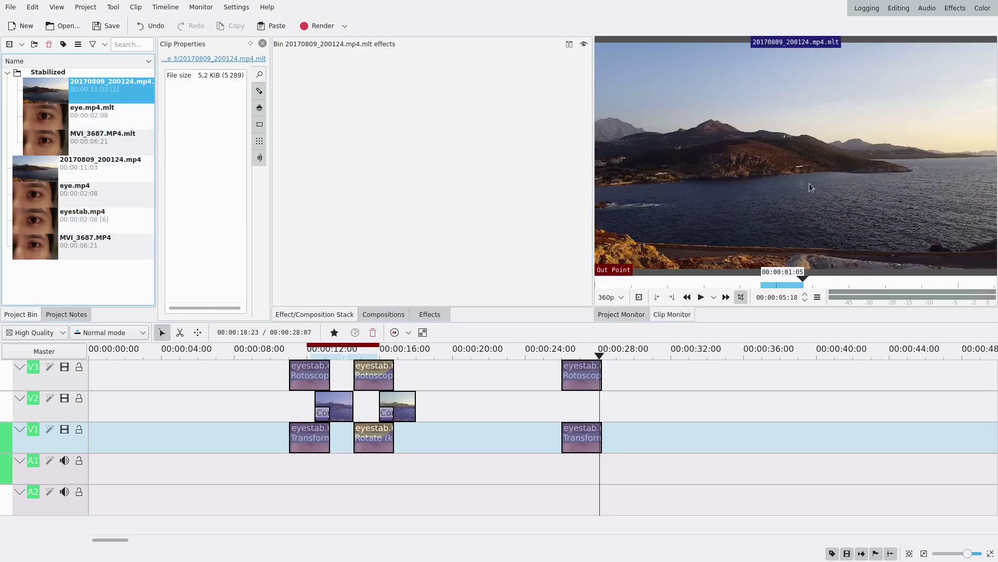
- Place the landscape clip on V2, snap its start to 00:00:27:12, and lengthen it to about 2 seconds
{"action": "left_click_drag", "start_coordinate": [609, 255], "coordinate": [593, 409]}
{"action": "scroll", "coordinate": [593, 407], "scroll_direction": "up", "scroll_amount": 5}
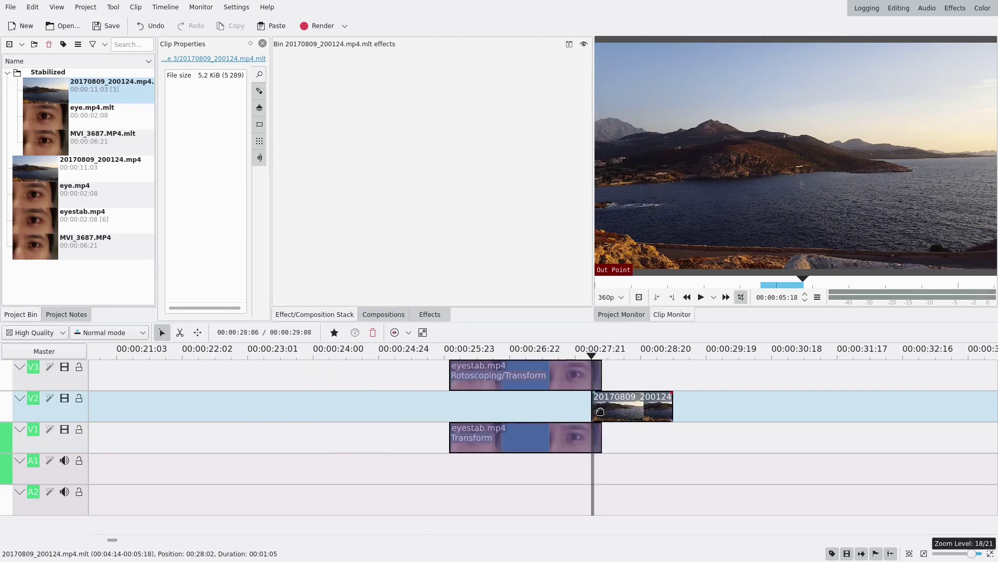
{"action": "left_click", "coordinate": [531, 409]}
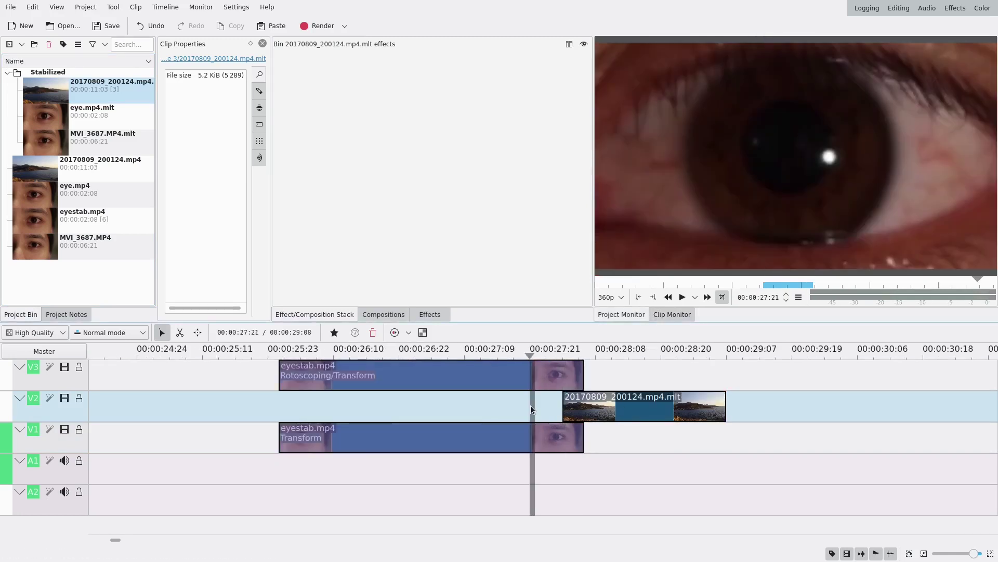
{"action": "left_click", "coordinate": [539, 430]}
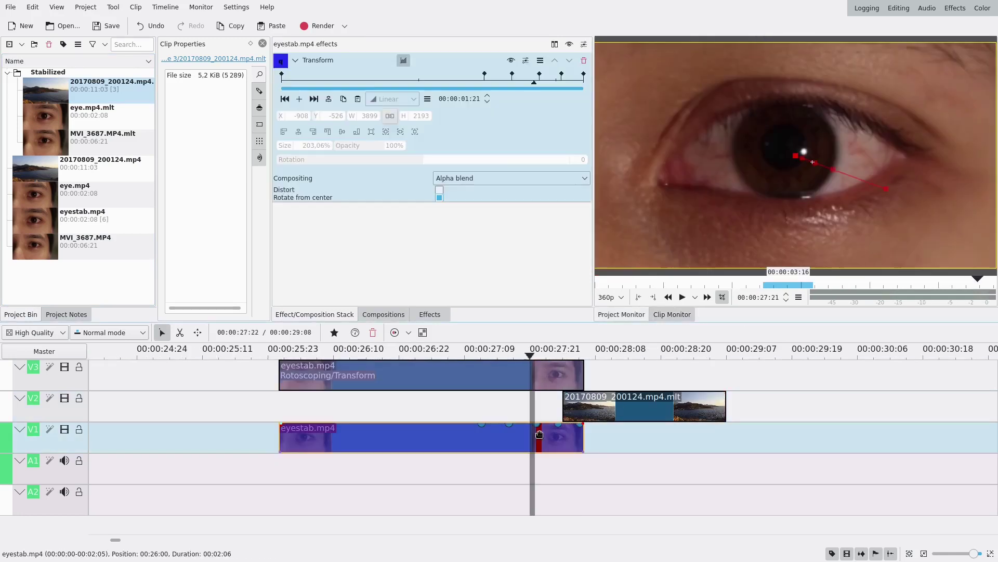
{"action": "left_click", "coordinate": [486, 82]}
{"action": "left_click_drag", "start_coordinate": [629, 412], "coordinate": [546, 412]}
{"action": "left_click_drag", "start_coordinate": [645, 408], "coordinate": [863, 408]}
- Add a composition at the landscape clip's start and switch it to Composite
{"action": "left_click", "coordinate": [488, 420]}
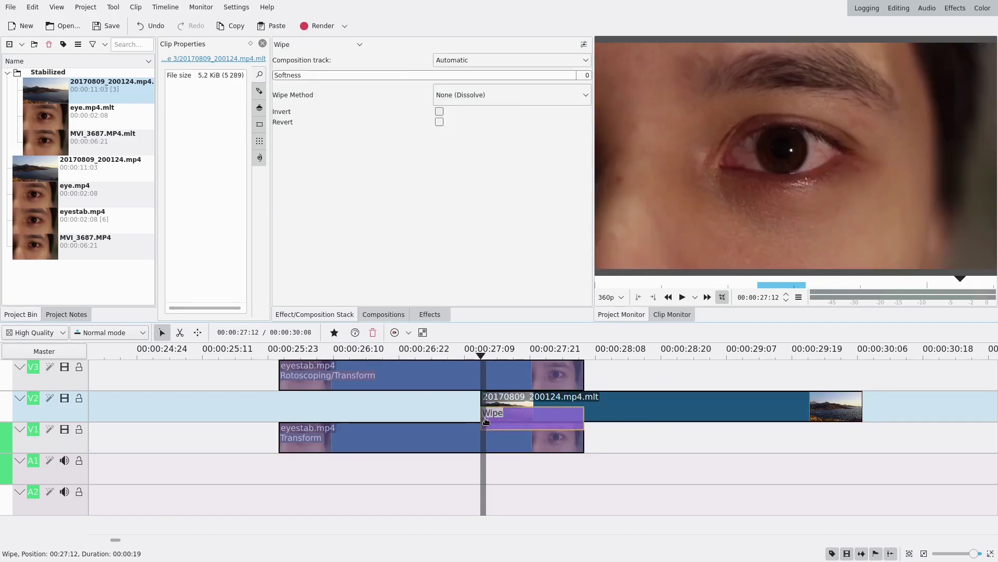
{"action": "left_click", "coordinate": [350, 44]}
{"action": "scroll", "coordinate": [338, 84], "scroll_direction": "down", "scroll_amount": 3}
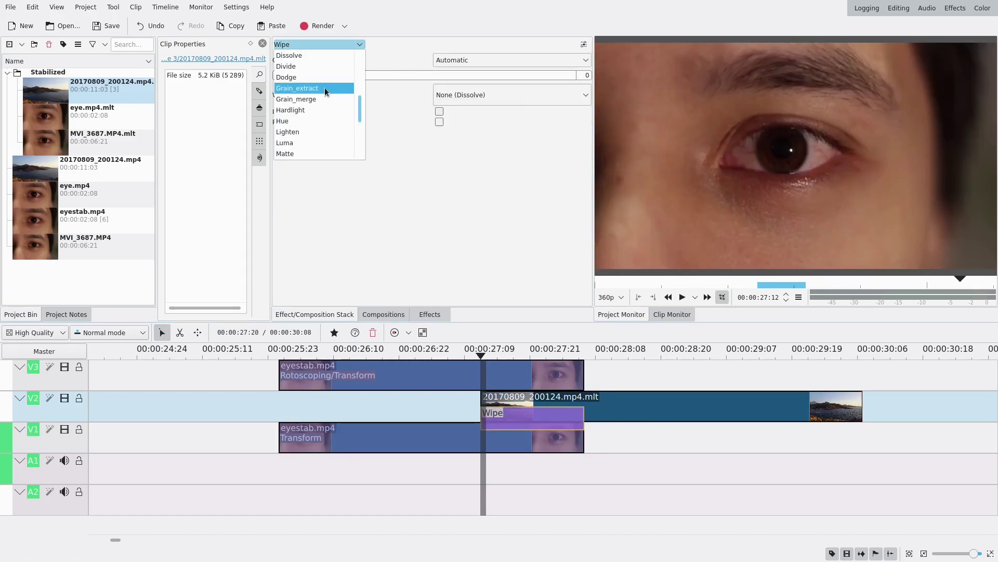
{"action": "scroll", "coordinate": [327, 91], "scroll_direction": "up", "scroll_amount": 2}
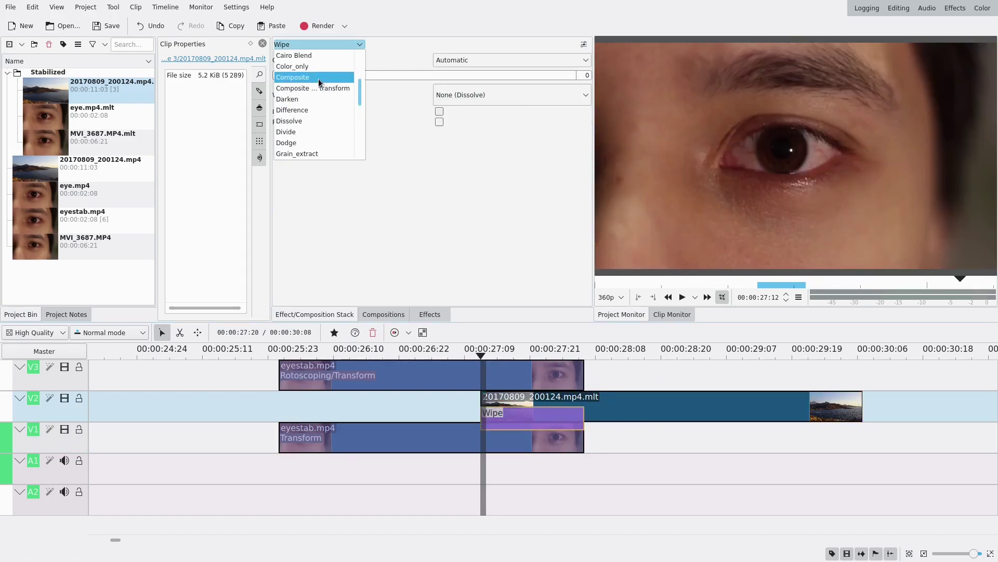
{"action": "left_click", "coordinate": [319, 78]}
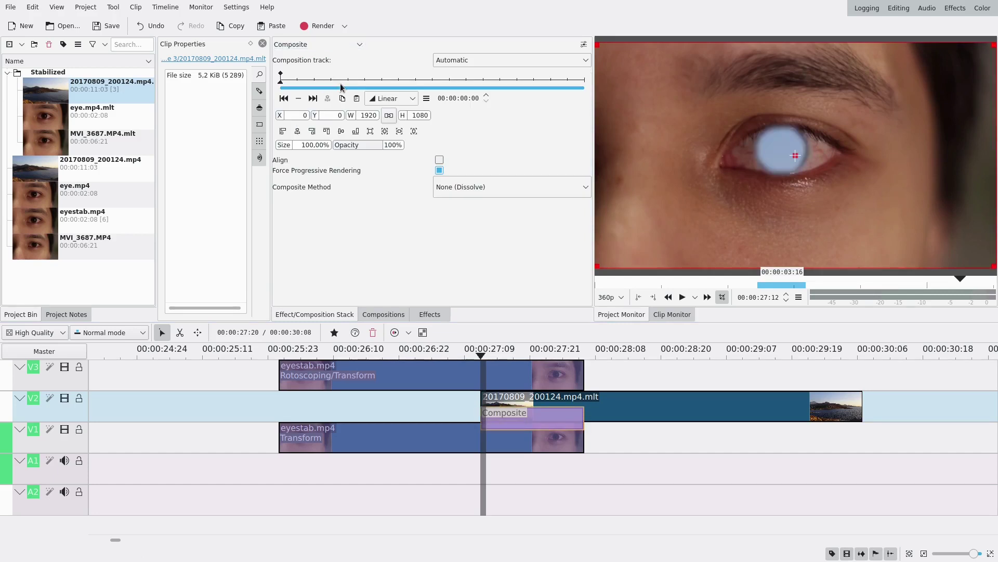
- Keyframe the Composite's end, make the start fully transparent, and add a 25% opacity keyframe midway
{"action": "left_click", "coordinate": [313, 99]}
{"action": "left_click", "coordinate": [299, 99]}
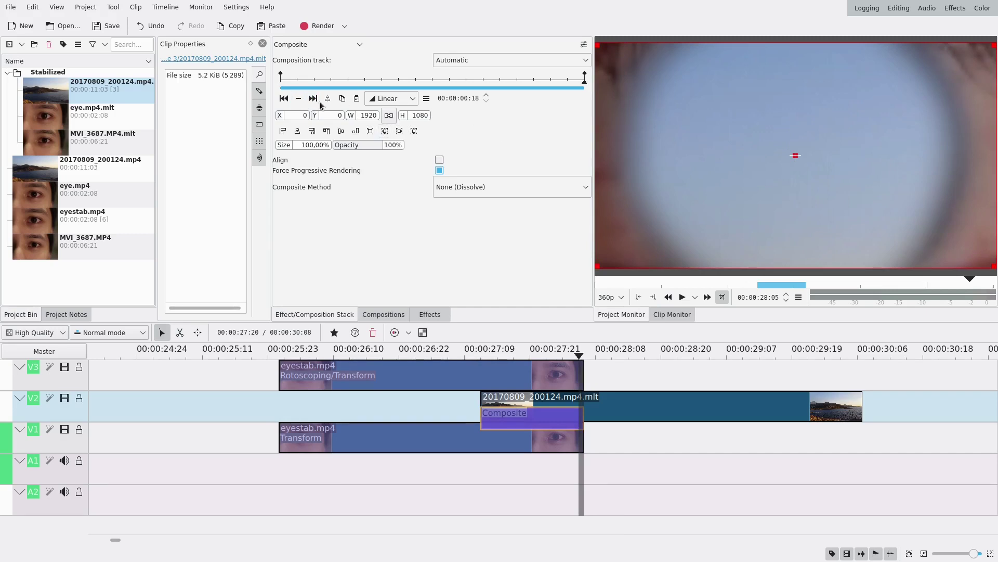
{"action": "left_click", "coordinate": [284, 99]}
{"action": "left_click_drag", "start_coordinate": [375, 147], "coordinate": [319, 146]}
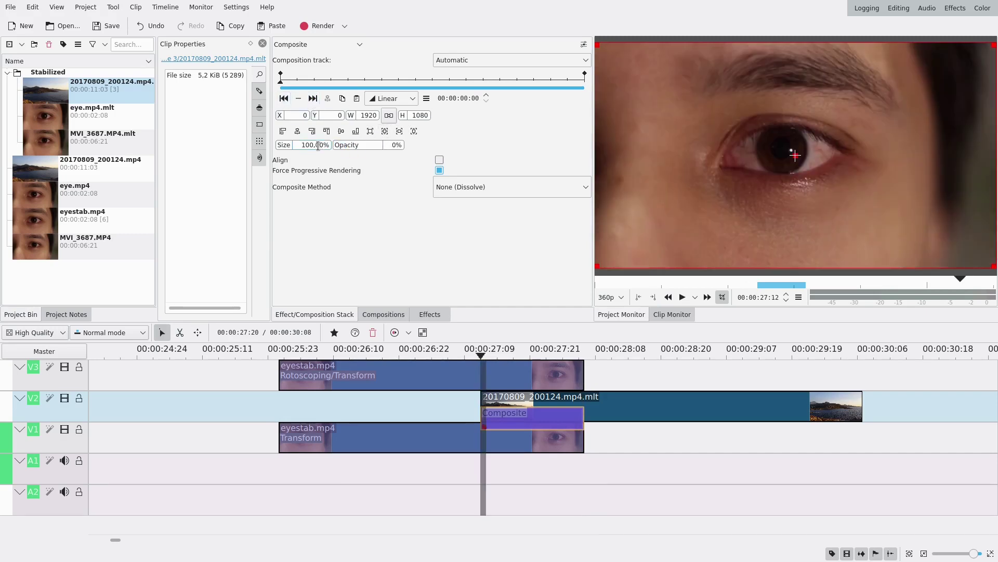
{"action": "left_click", "coordinate": [435, 82]}
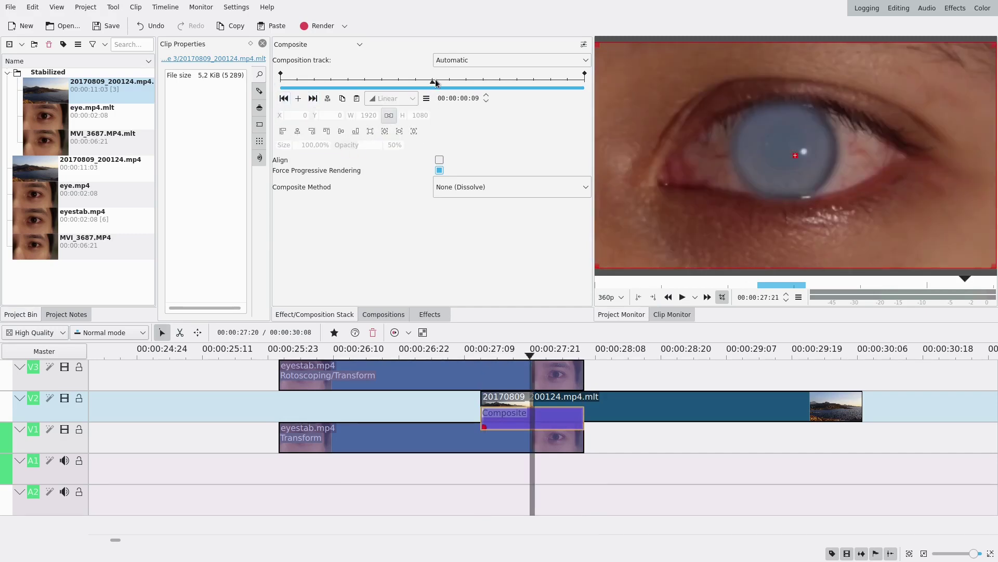
{"action": "left_click", "coordinate": [298, 99]}
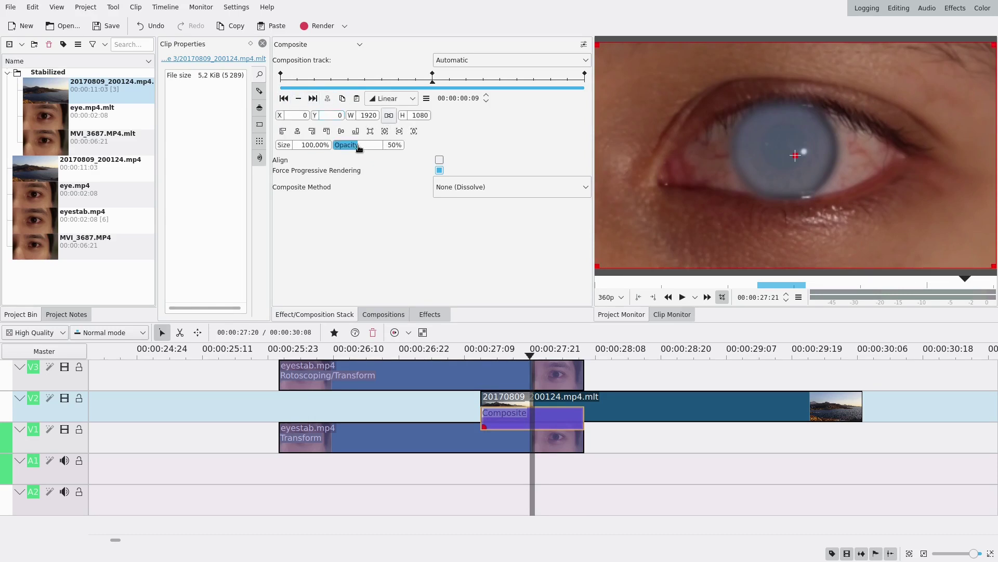
{"action": "left_click_drag", "start_coordinate": [351, 148], "coordinate": [347, 149]}
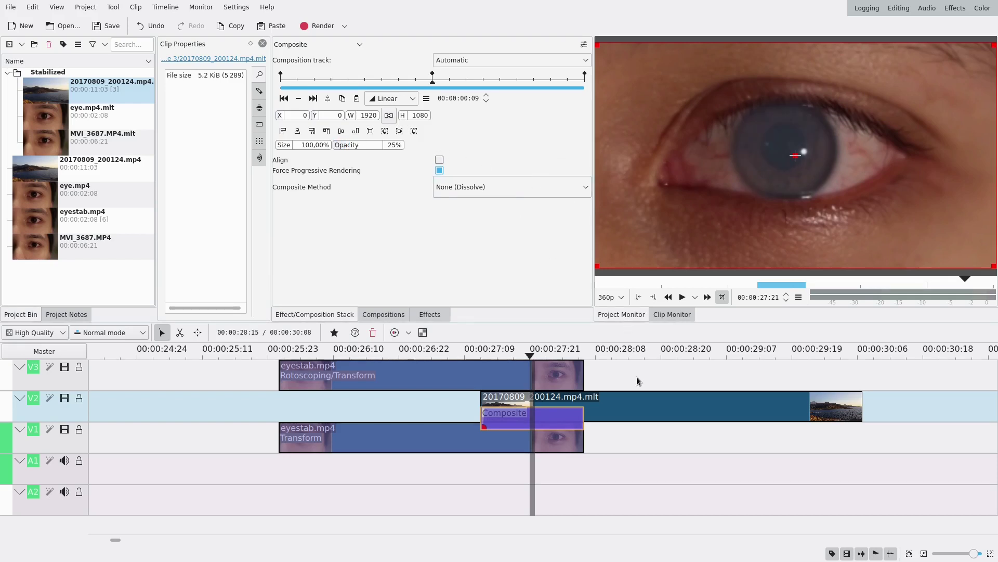
- Scrub forward from 27:12 to preview the eye-to-landscape blend
{"action": "left_click", "coordinate": [460, 456]}
{"action": "left_click", "coordinate": [481, 456]}
{"action": "left_click_drag", "start_coordinate": [482, 456], "coordinate": [585, 457]}
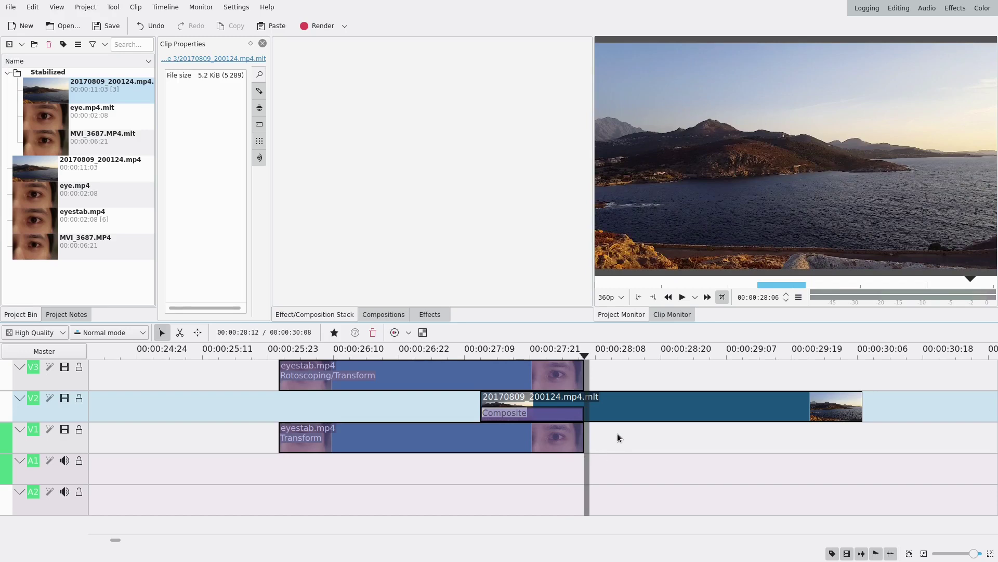
- Apply the Transform effect to the landscape clip on V2
{"action": "left_click", "coordinate": [620, 414]}
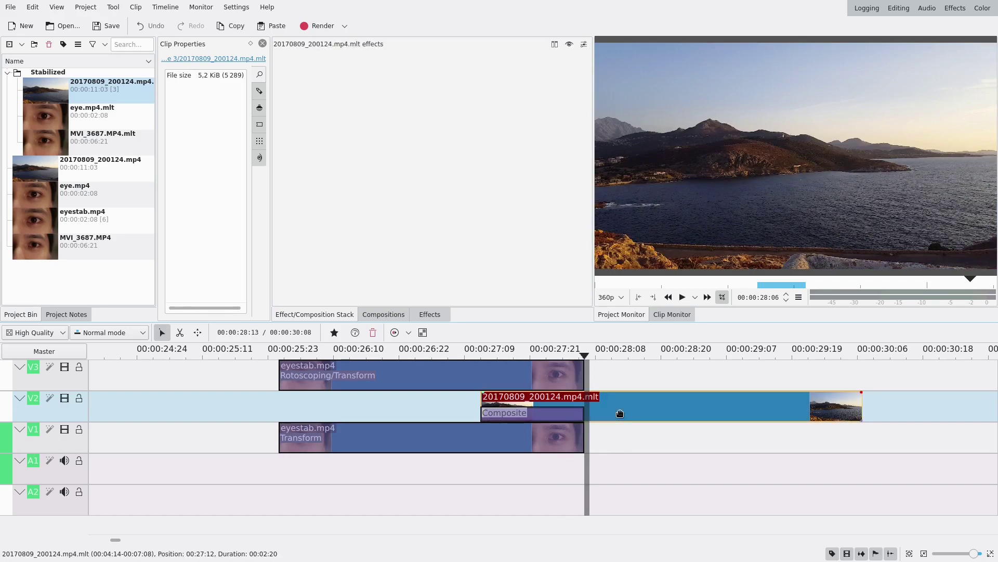
{"action": "left_click", "coordinate": [429, 314]}
{"action": "left_click_drag", "start_coordinate": [335, 128], "coordinate": [614, 411]}
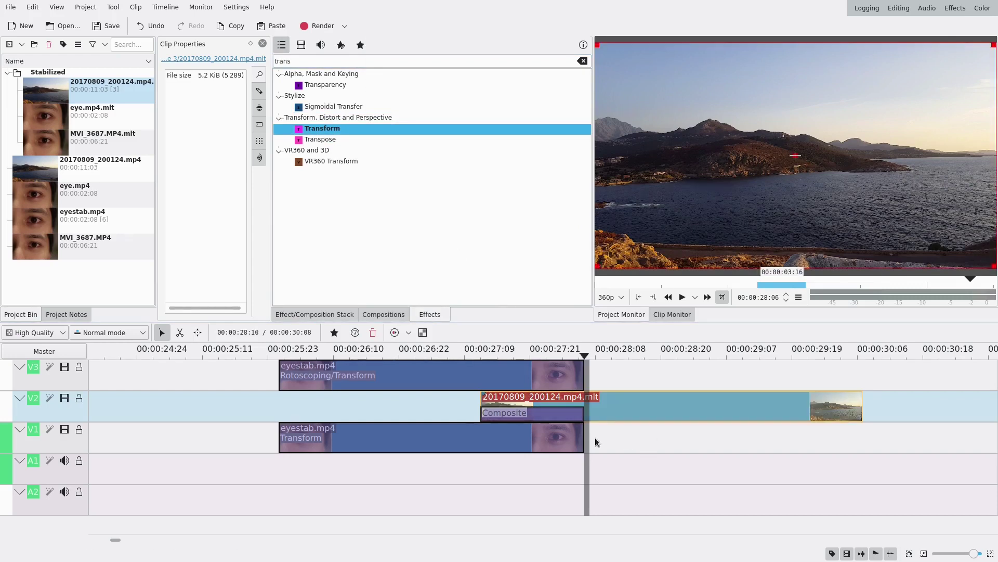
{"action": "left_click", "coordinate": [582, 457]}
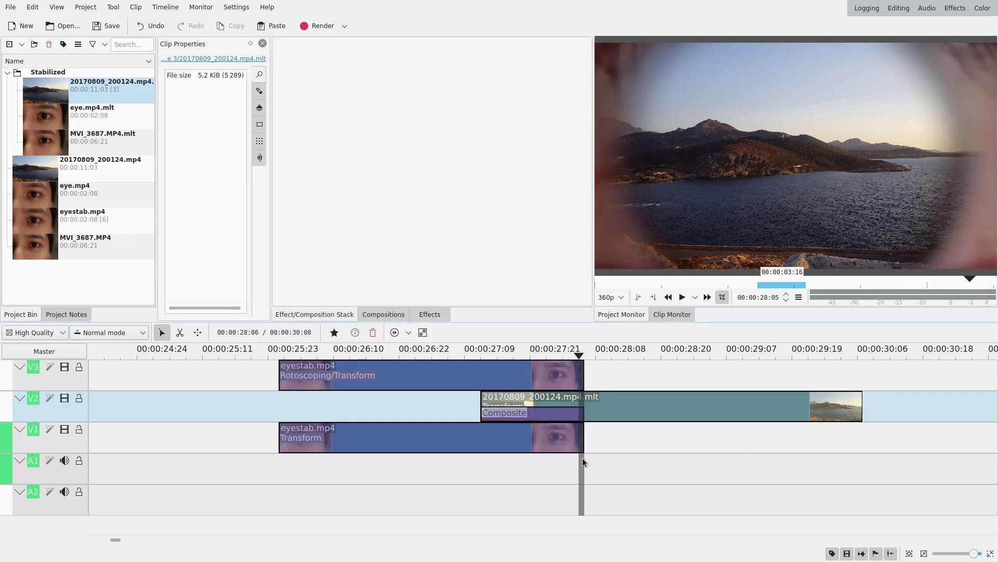
- Add a Transform keyframe at 00:00:00:15 on the landscape clip, at 100% size
{"action": "left_click", "coordinate": [616, 412]}
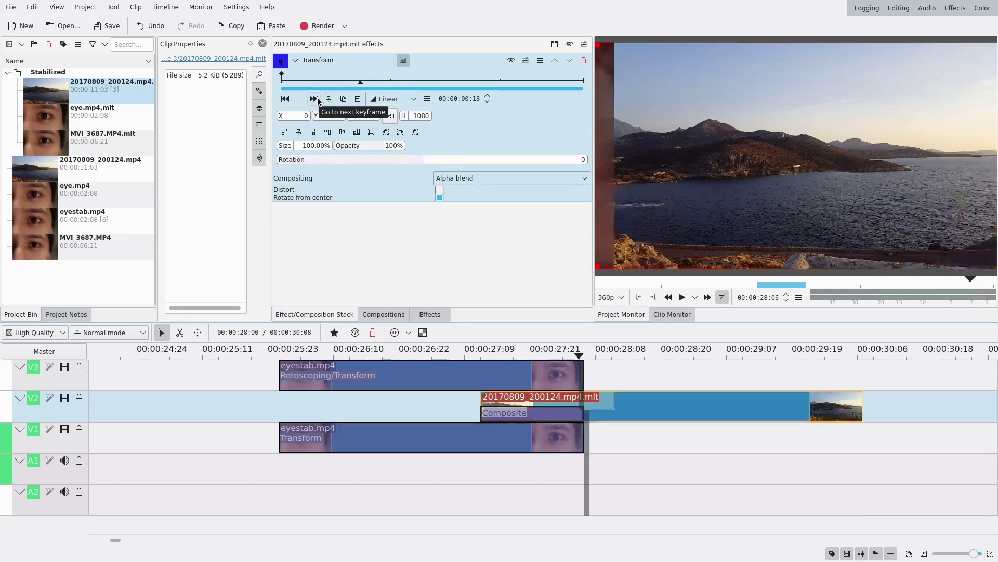
{"action": "left_click_drag", "start_coordinate": [360, 83], "coordinate": [354, 85]}
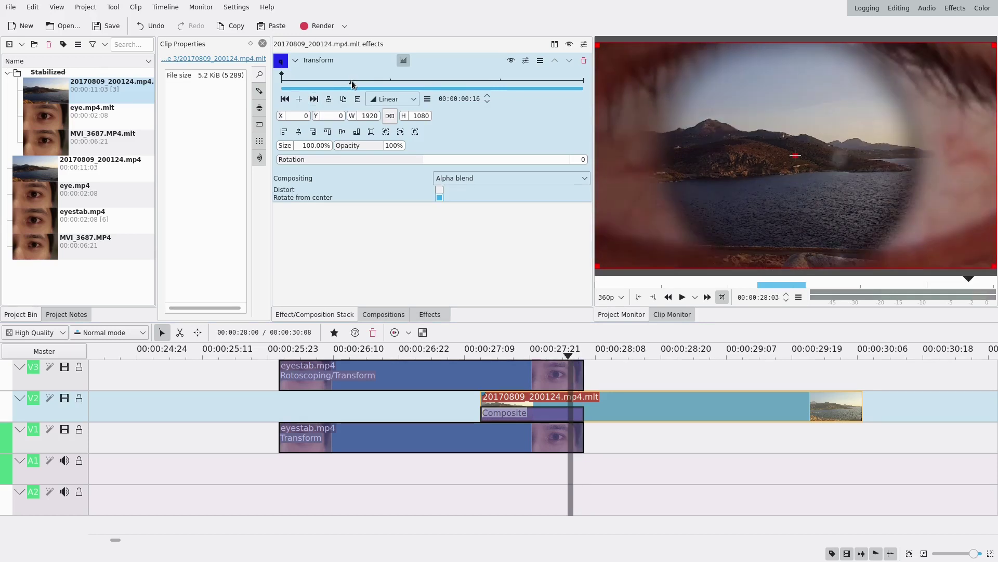
{"action": "left_click_drag", "start_coordinate": [352, 85], "coordinate": [350, 85]}
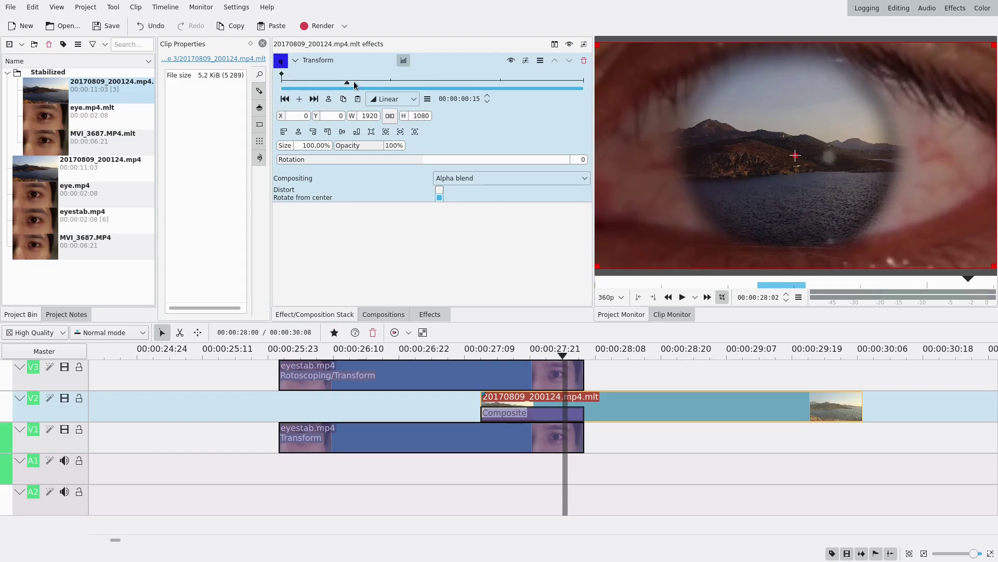
{"action": "left_click", "coordinate": [300, 99]}
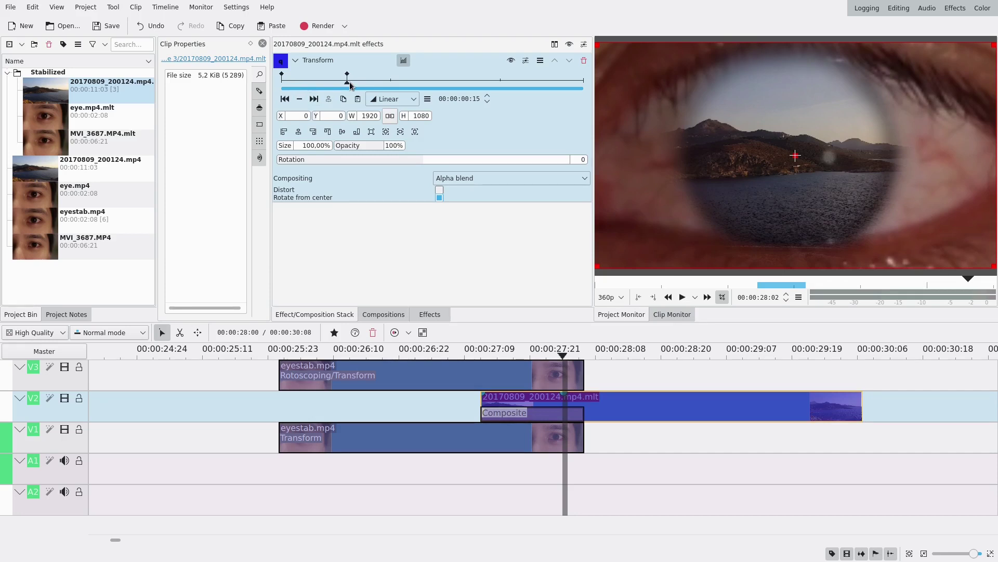
- At the first Transform keyframe, shrink the landscape to 25% and place it over the pupil
{"action": "left_click", "coordinate": [288, 100]}
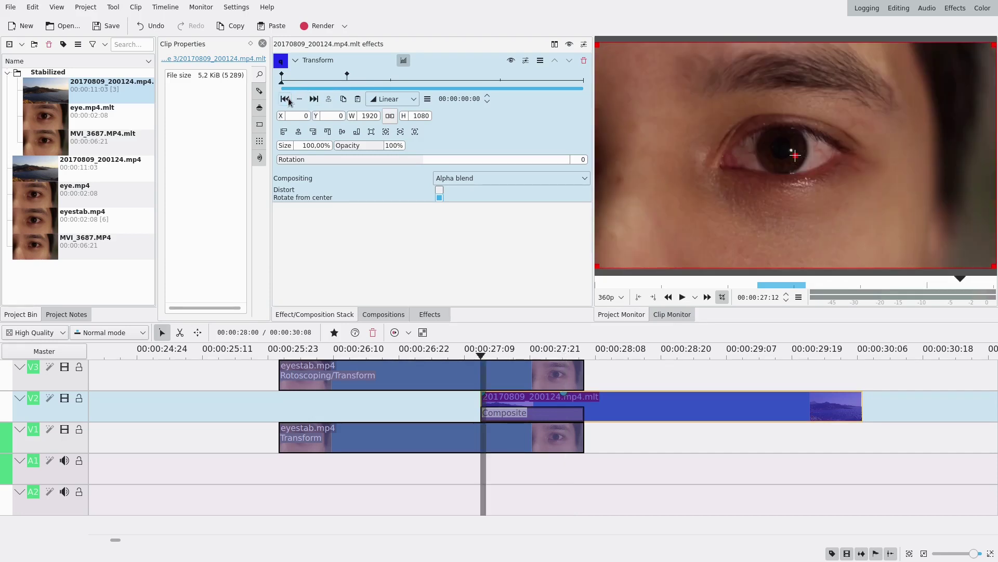
{"action": "left_click_drag", "start_coordinate": [287, 149], "coordinate": [315, 140]}
{"action": "left_click_drag", "start_coordinate": [791, 151], "coordinate": [782, 147]}
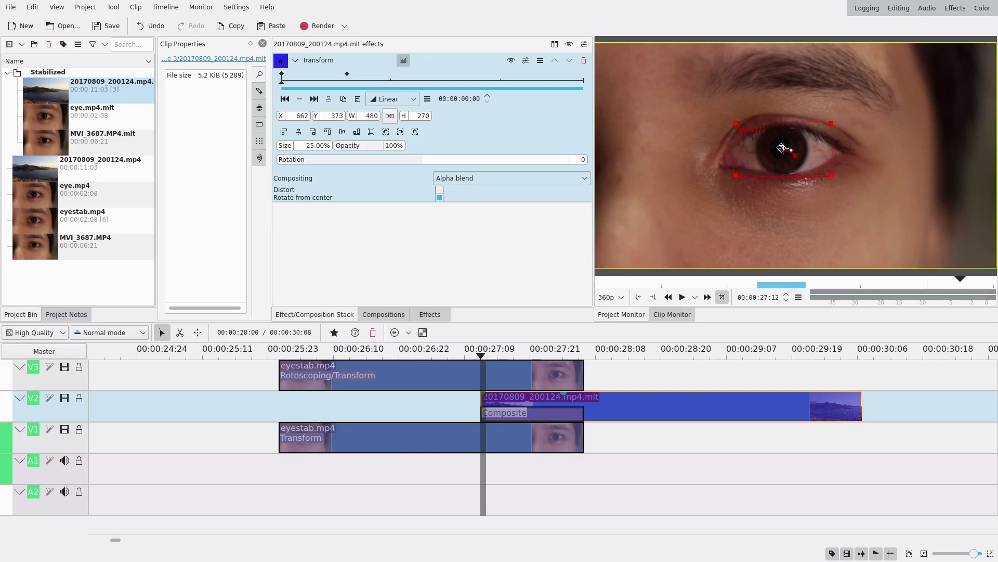
- Add a Transform keyframe at 00:00:00:08 with the landscape sized to 42.96%
{"action": "left_click", "coordinate": [295, 83]}
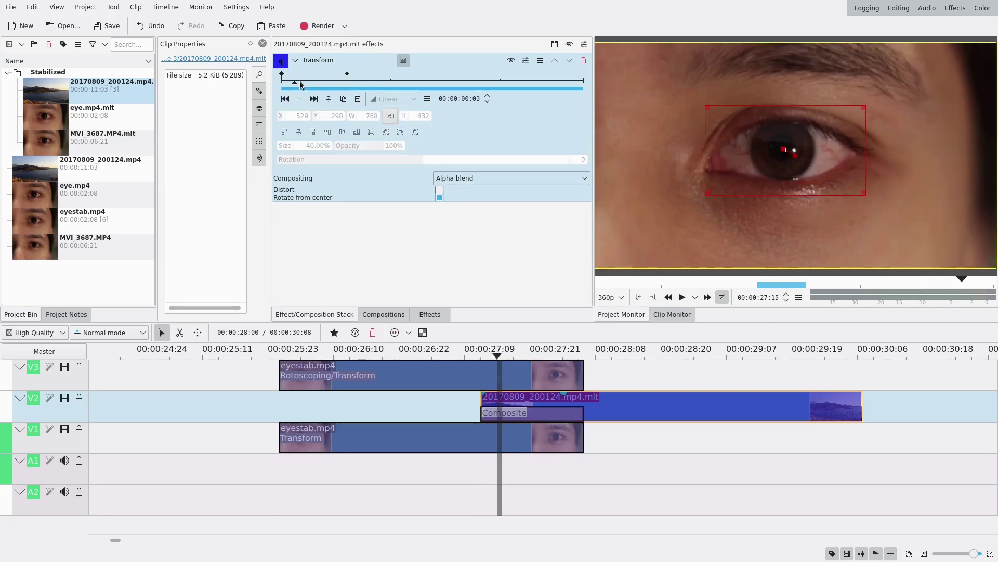
{"action": "left_click", "coordinate": [317, 84]}
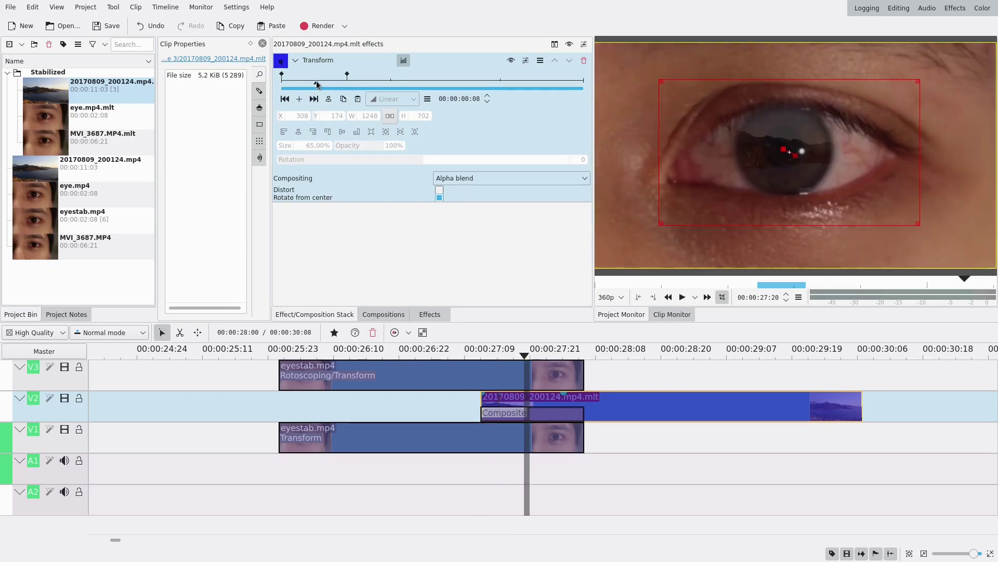
{"action": "left_click", "coordinate": [304, 99]}
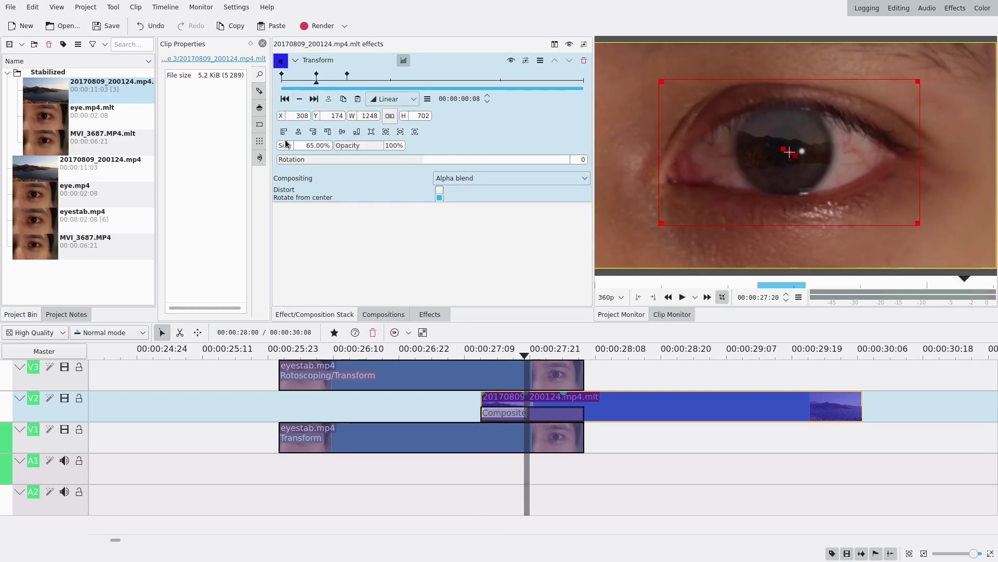
{"action": "left_click_drag", "start_coordinate": [287, 149], "coordinate": [270, 149]}
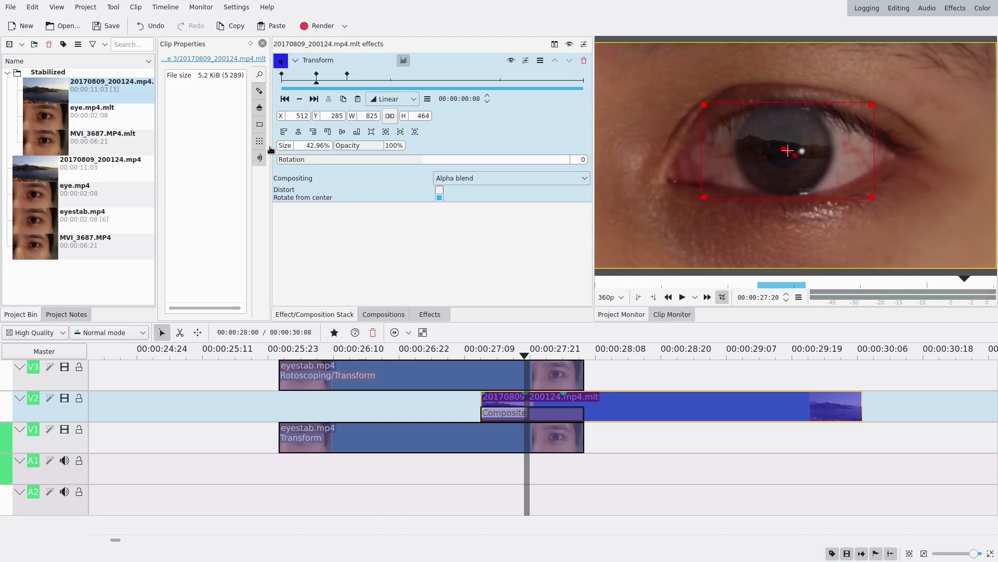
{"action": "left_click", "coordinate": [335, 83]}
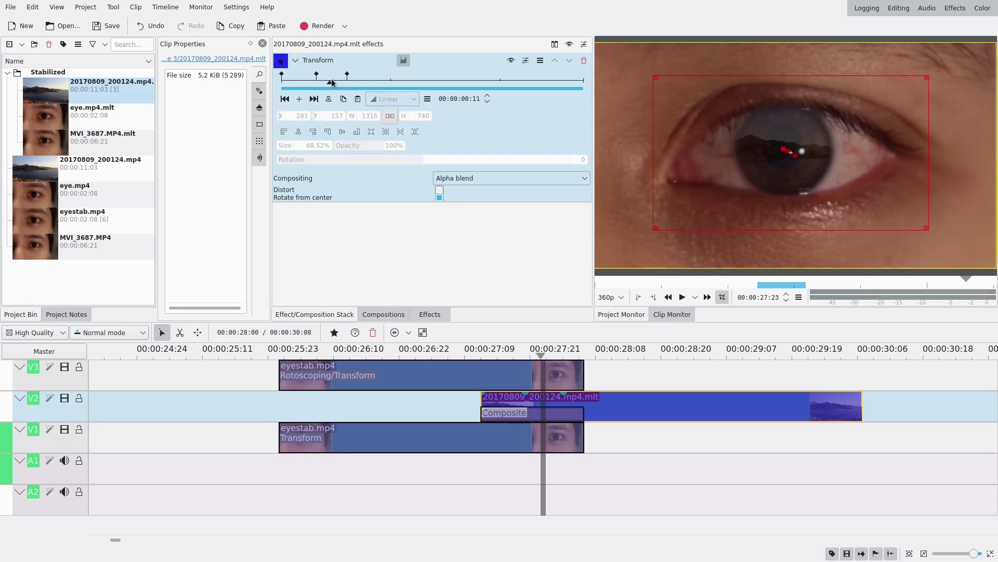
{"action": "left_click_drag", "start_coordinate": [335, 83], "coordinate": [355, 82]}
{"action": "left_click", "coordinate": [290, 404]}
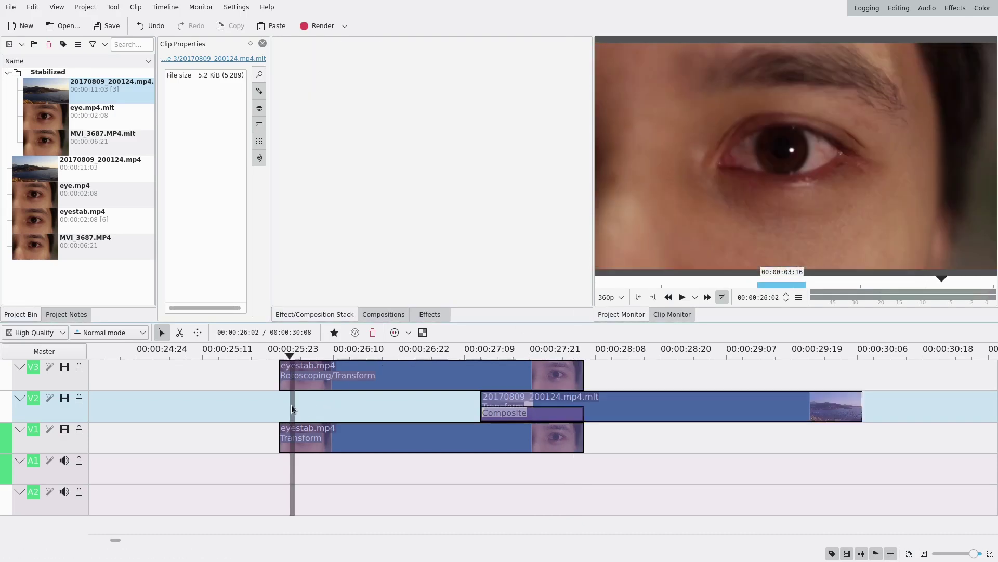
{"action": "left_click", "coordinate": [683, 296]}
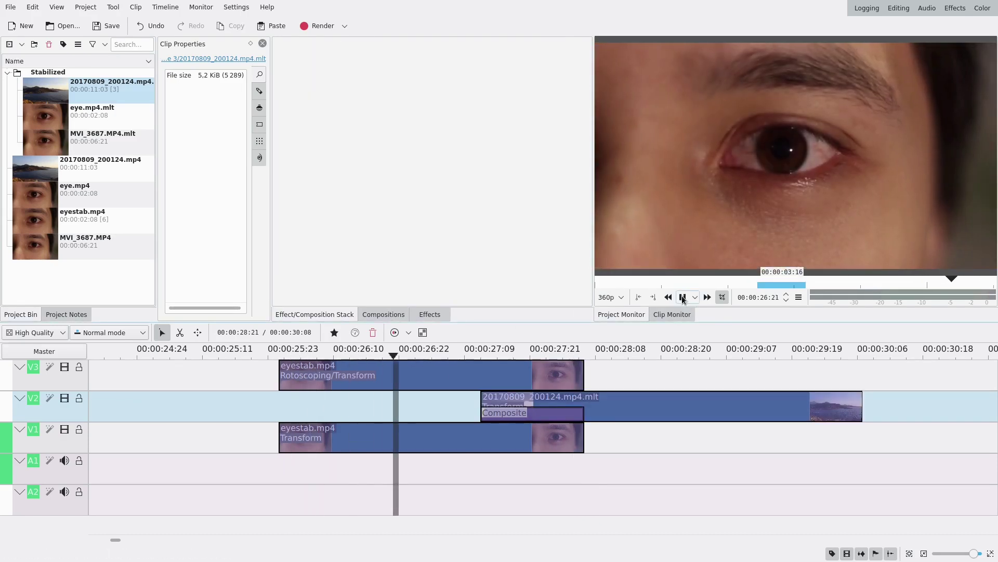
{"action": "left_click", "coordinate": [683, 297]}
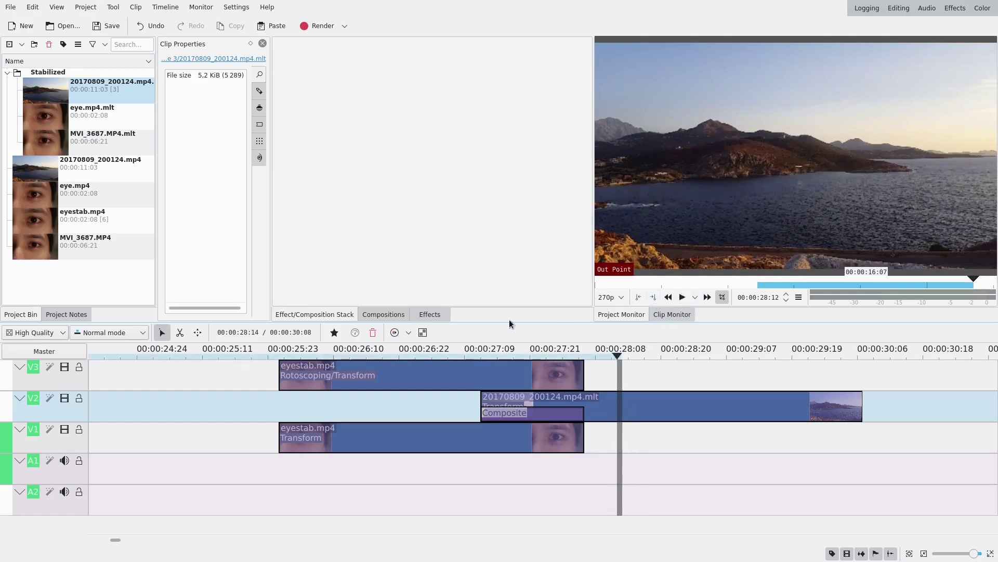
{"action": "left_click", "coordinate": [285, 408]}
{"action": "left_click", "coordinate": [683, 300]}
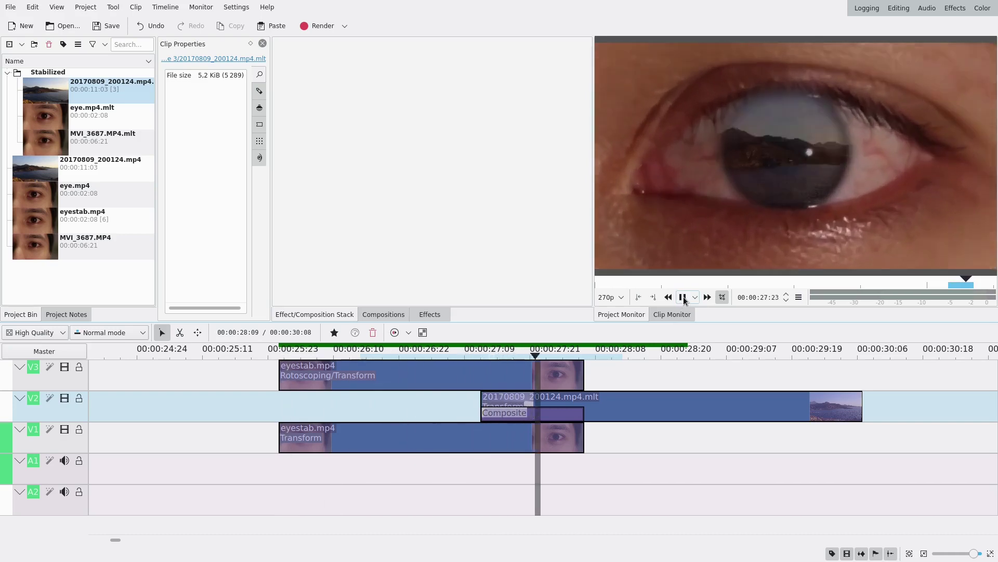
{"action": "left_click", "coordinate": [683, 297]}
{"action": "mouse_move", "coordinate": [484, 472]}
{"action": "left_mouse_down"}
{"action": "mouse_move", "coordinate": [556, 471]}
{"action": "mouse_move", "coordinate": [485, 478]}
{"action": "left_mouse_up"}
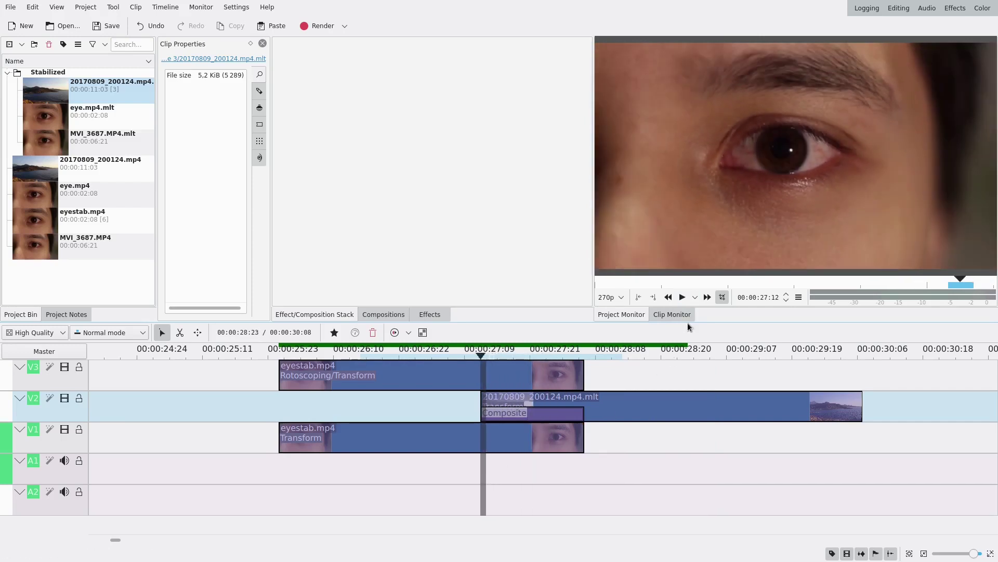
{"action": "left_click", "coordinate": [683, 297]}
{"action": "left_click", "coordinate": [684, 298]}
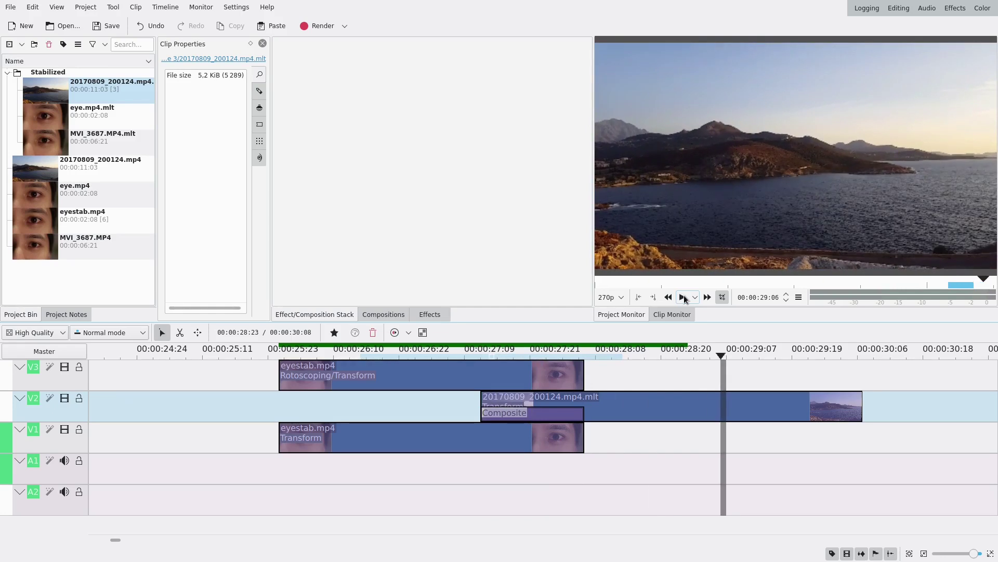
- Search the effects for 'rota' and apply Rotate (keyframable) to the V3 eye clip
{"action": "left_click", "coordinate": [424, 315]}
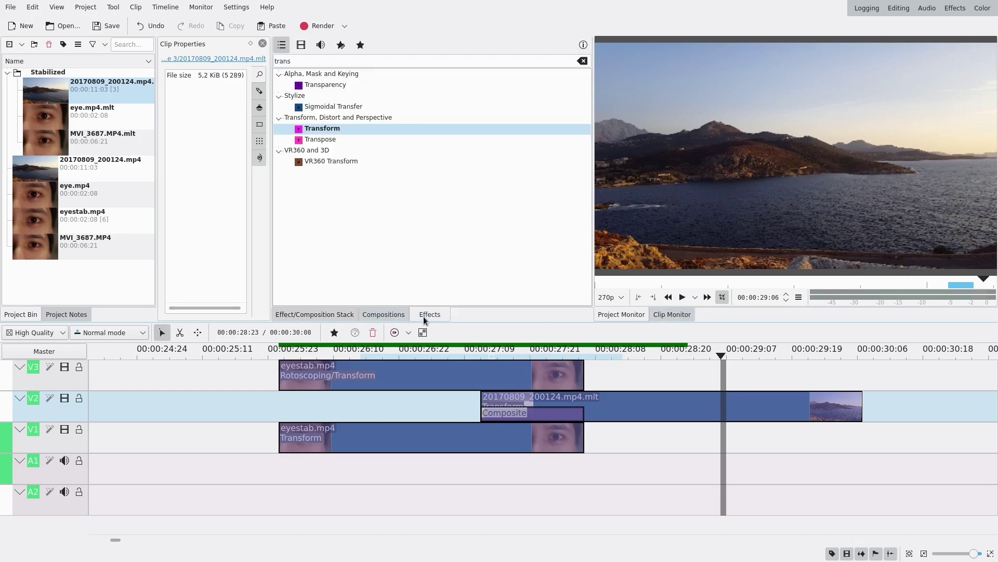
{"action": "double_click", "coordinate": [371, 60]}
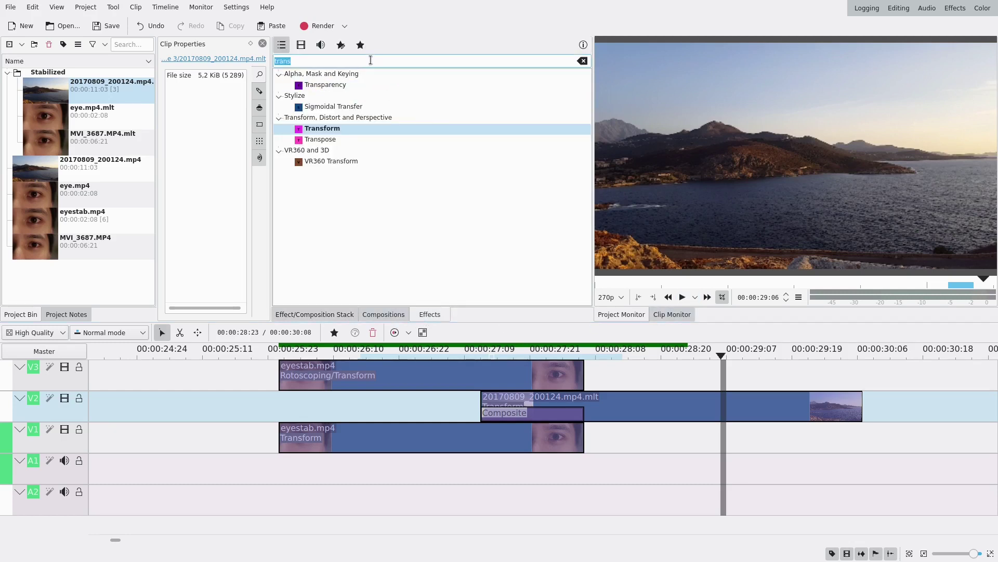
{"action": "type", "text": "rota"}
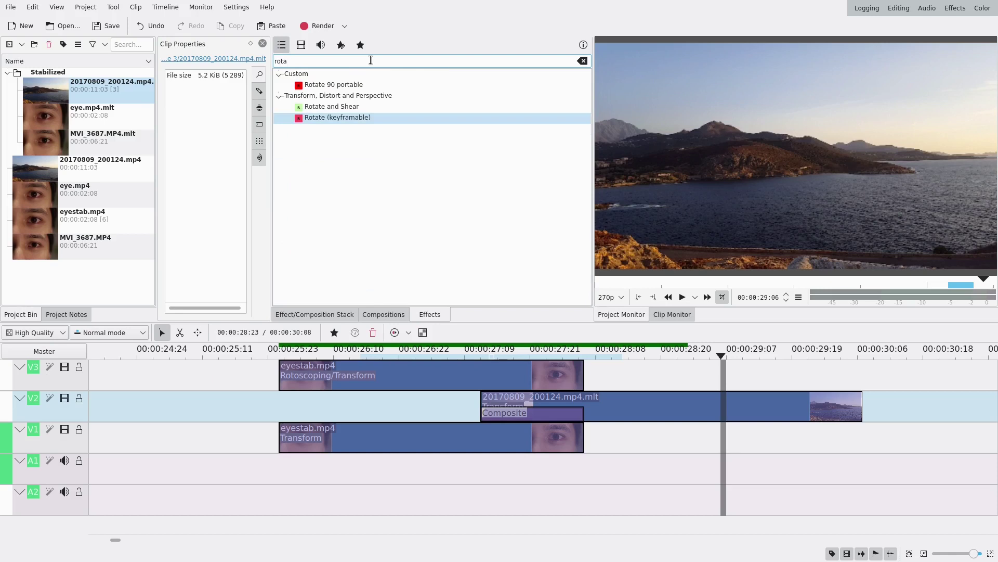
{"action": "left_click_drag", "start_coordinate": [352, 117], "coordinate": [522, 375]}
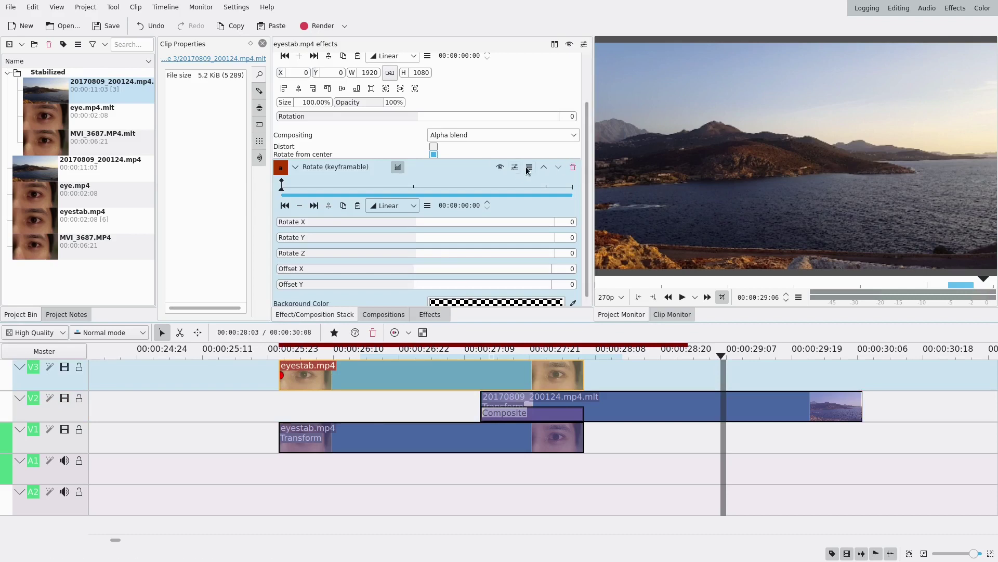
{"action": "left_click", "coordinate": [574, 166]}
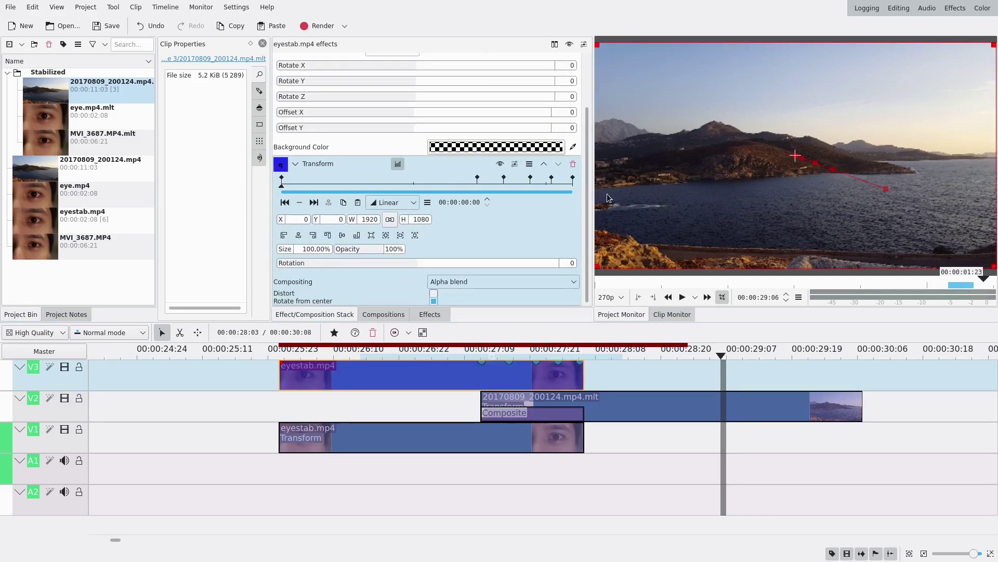
- Add Rotate keyframes at 01:12 and at the eye clip's end, raising Rotate X to 926 there
{"action": "left_click", "coordinate": [295, 163]}
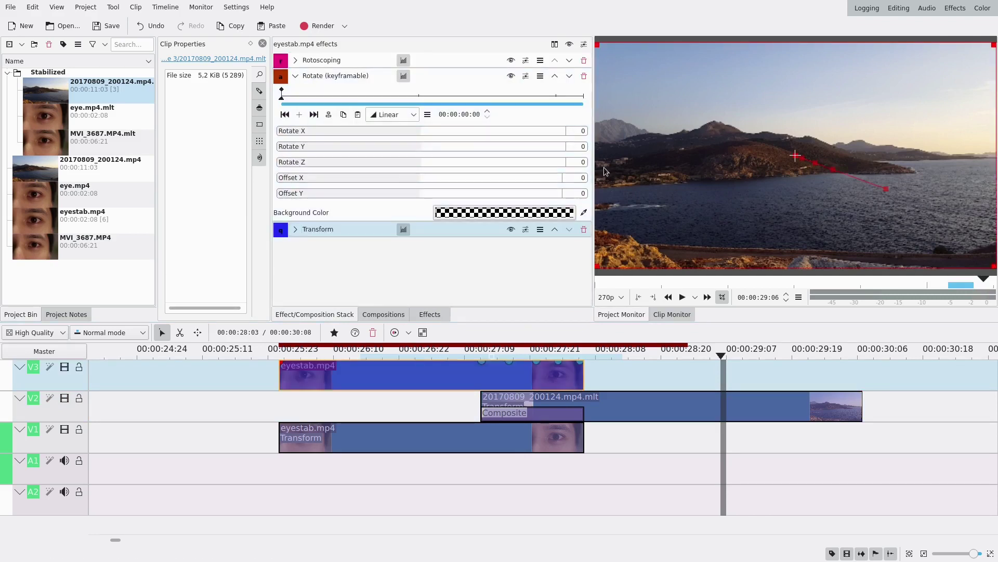
{"action": "left_click_drag", "start_coordinate": [460, 100], "coordinate": [486, 102]}
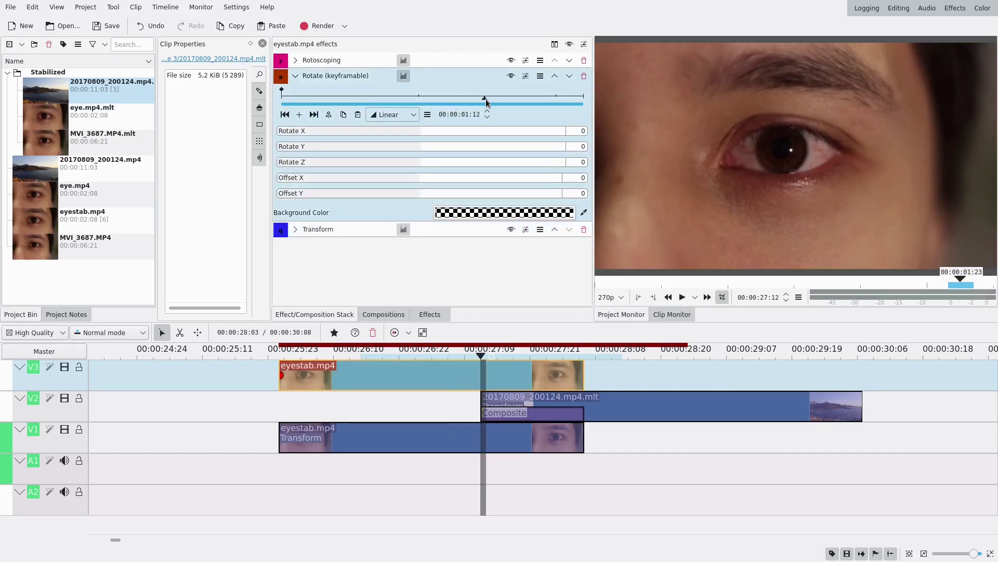
{"action": "left_click", "coordinate": [299, 114]}
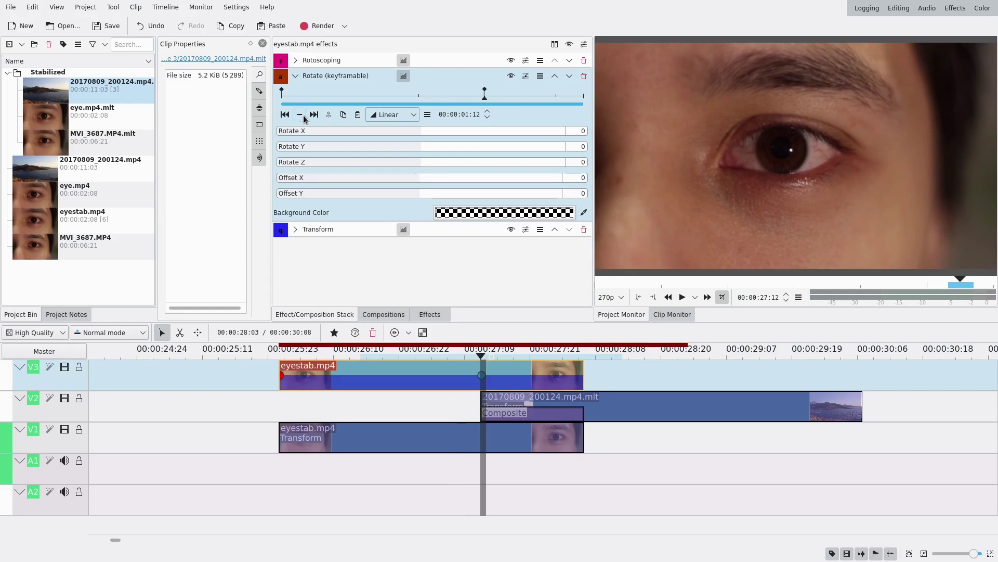
{"action": "left_click_drag", "start_coordinate": [504, 100], "coordinate": [588, 100]}
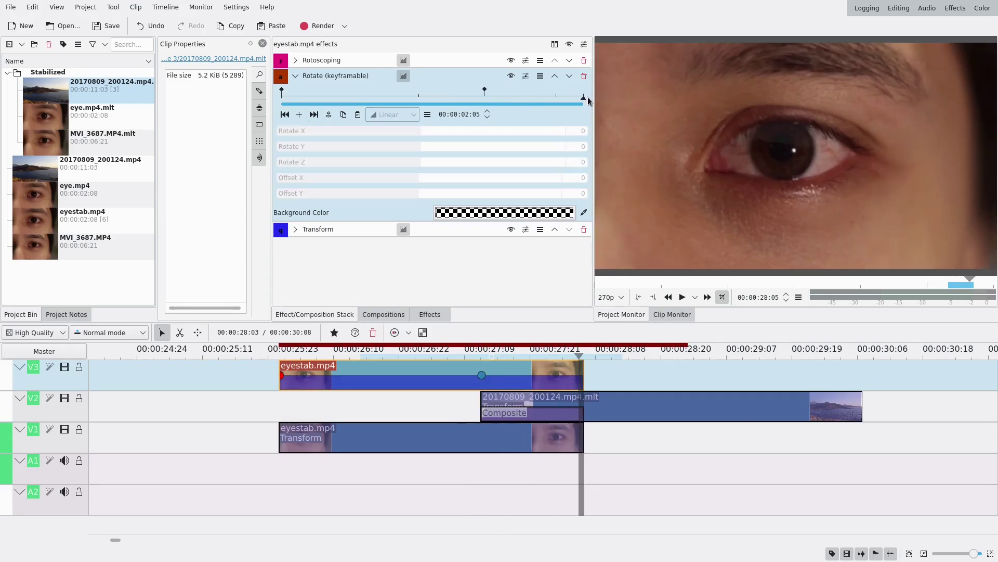
{"action": "left_click", "coordinate": [300, 115]}
{"action": "left_click_drag", "start_coordinate": [379, 130], "coordinate": [529, 132]}
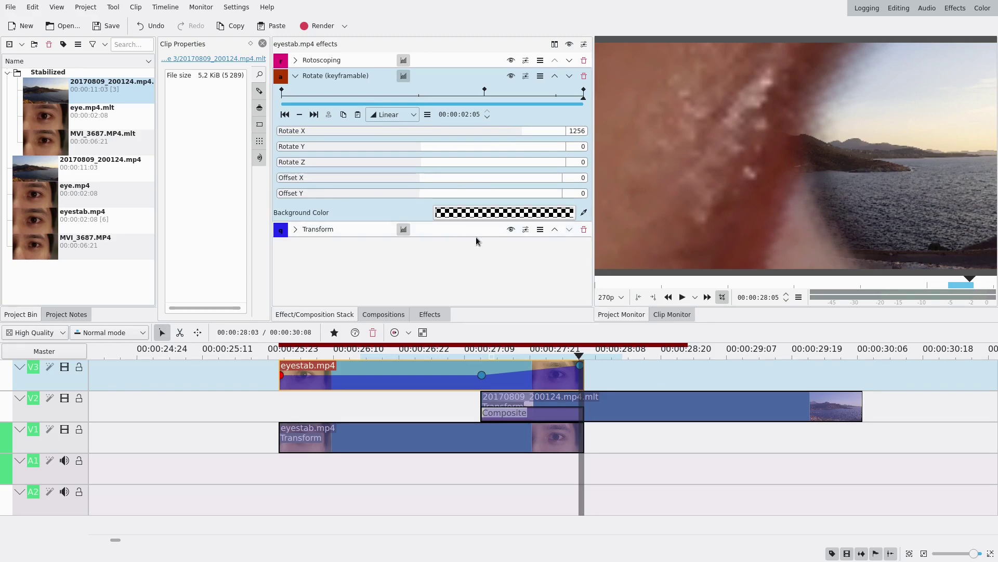
- At the final keyframe, set Rotate X 1256, Offset X -96 and Offset Y -98
{"action": "scroll", "coordinate": [435, 180], "scroll_direction": "down", "scroll_amount": 20}
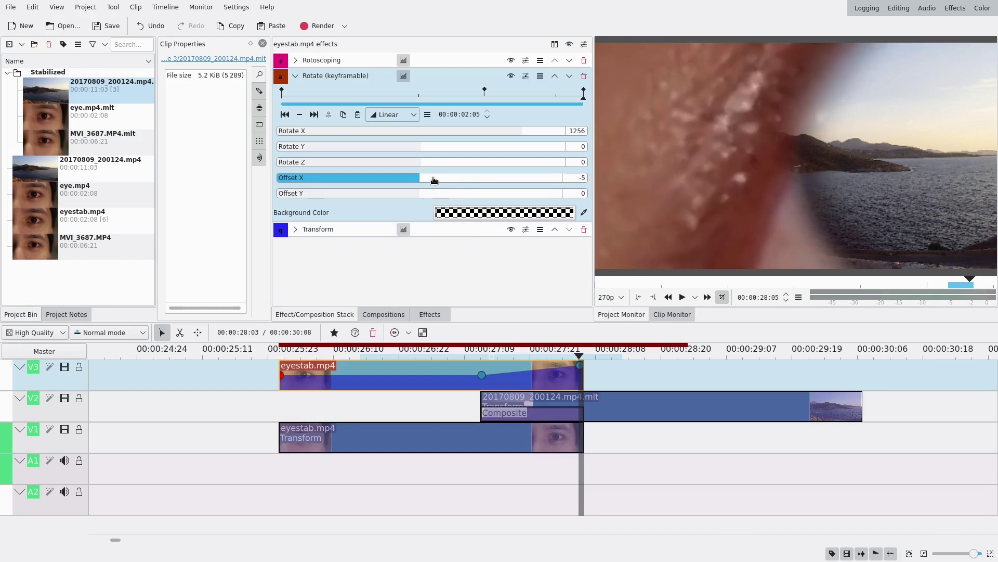
{"action": "scroll", "coordinate": [435, 180], "scroll_direction": "down", "scroll_amount": 6}
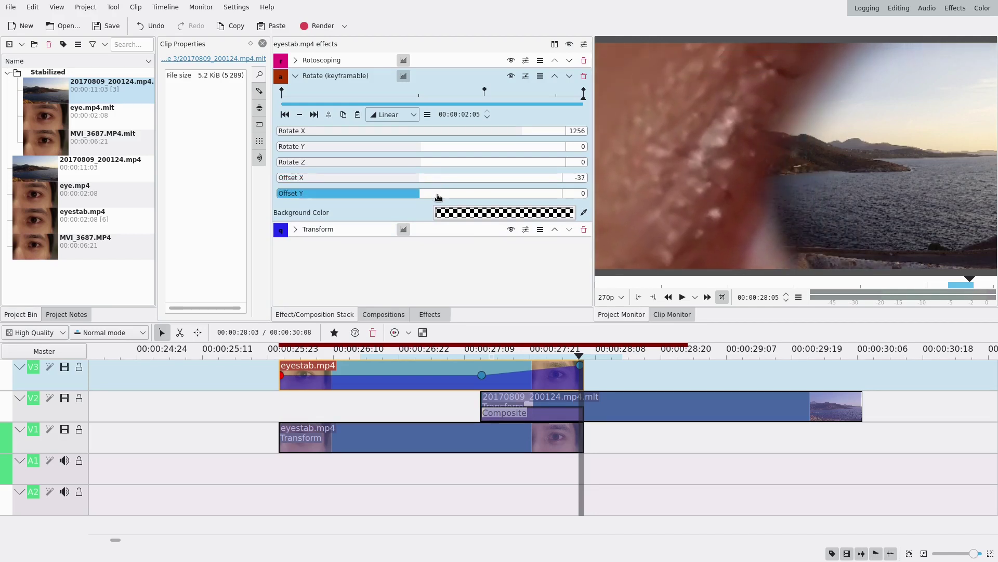
{"action": "scroll", "coordinate": [438, 197], "scroll_direction": "down", "scroll_amount": 20}
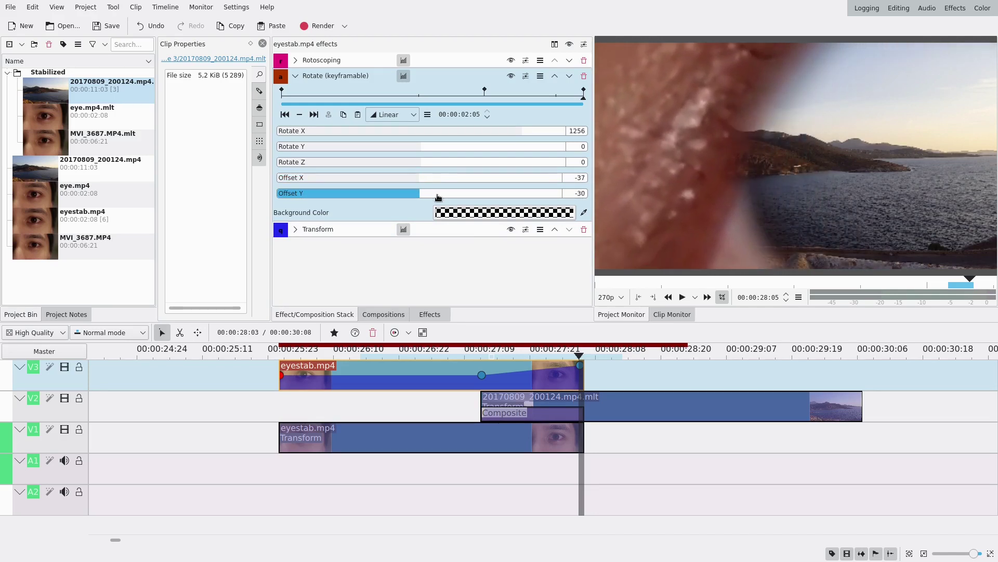
{"action": "scroll", "coordinate": [438, 196], "scroll_direction": "down", "scroll_amount": 5}
{"action": "scroll", "coordinate": [445, 182], "scroll_direction": "down", "scroll_amount": 19}
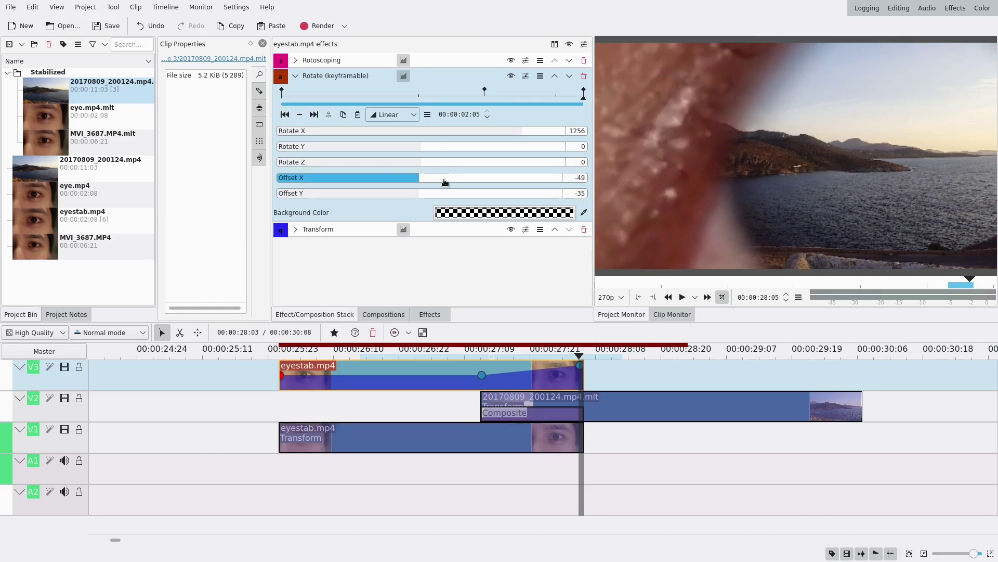
{"action": "scroll", "coordinate": [445, 181], "scroll_direction": "down", "scroll_amount": 19}
{"action": "scroll", "coordinate": [446, 194], "scroll_direction": "down", "scroll_amount": 12}
{"action": "scroll", "coordinate": [446, 194], "scroll_direction": "down", "scroll_amount": 20}
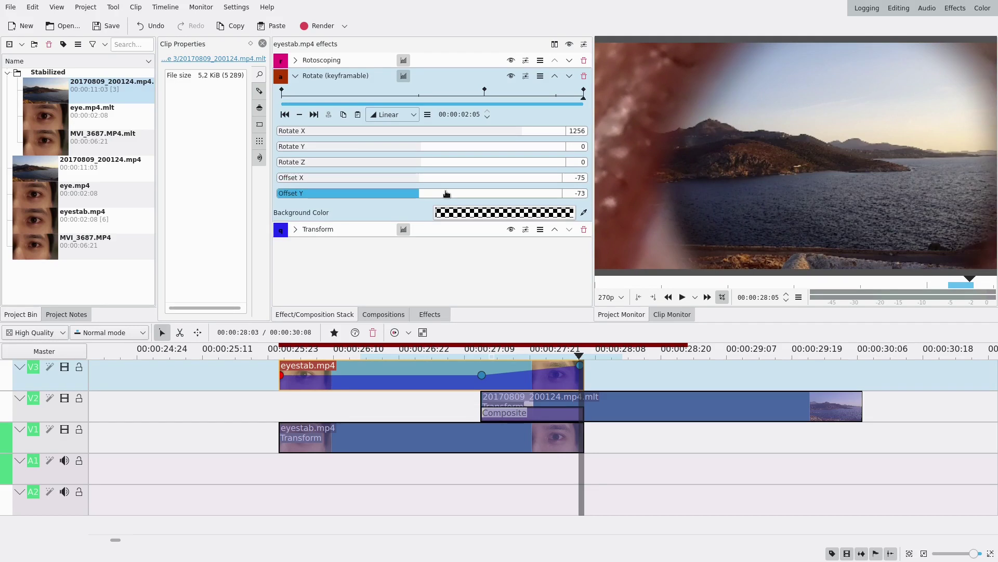
{"action": "scroll", "coordinate": [447, 194], "scroll_direction": "down", "scroll_amount": 8}
{"action": "scroll", "coordinate": [447, 182], "scroll_direction": "down", "scroll_amount": 12}
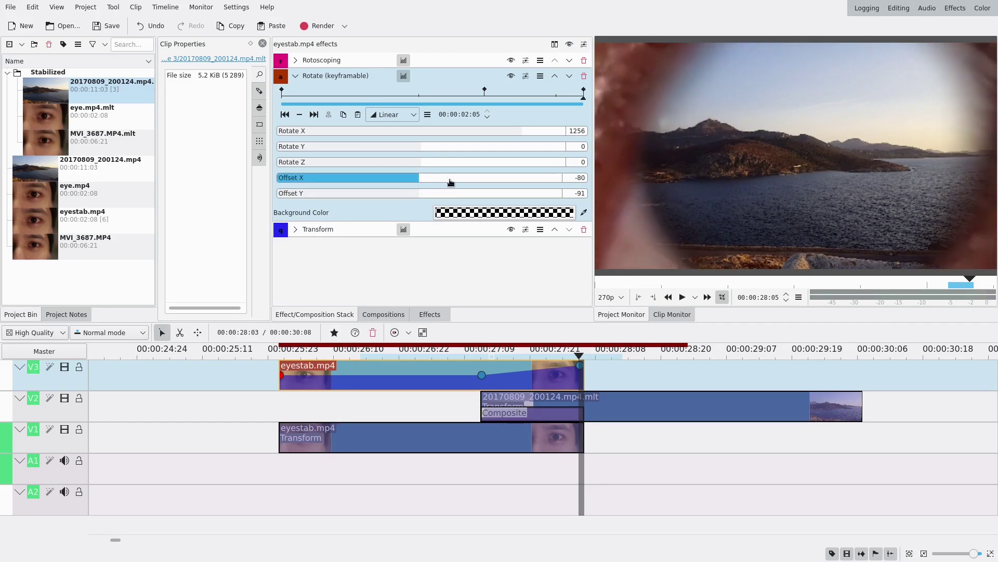
{"action": "scroll", "coordinate": [451, 182], "scroll_direction": "down", "scroll_amount": 9}
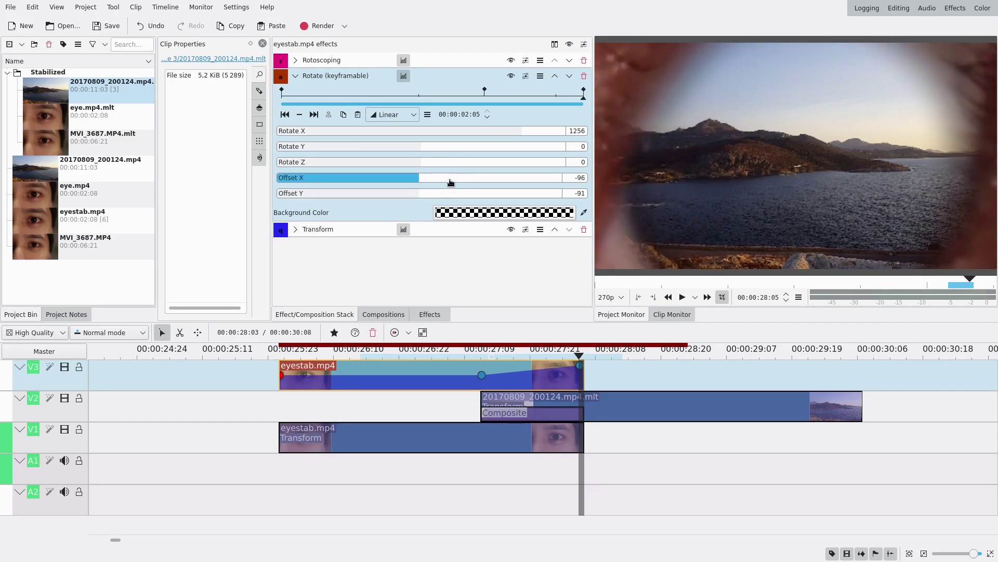
{"action": "scroll", "coordinate": [451, 196], "scroll_direction": "down", "scroll_amount": 3}
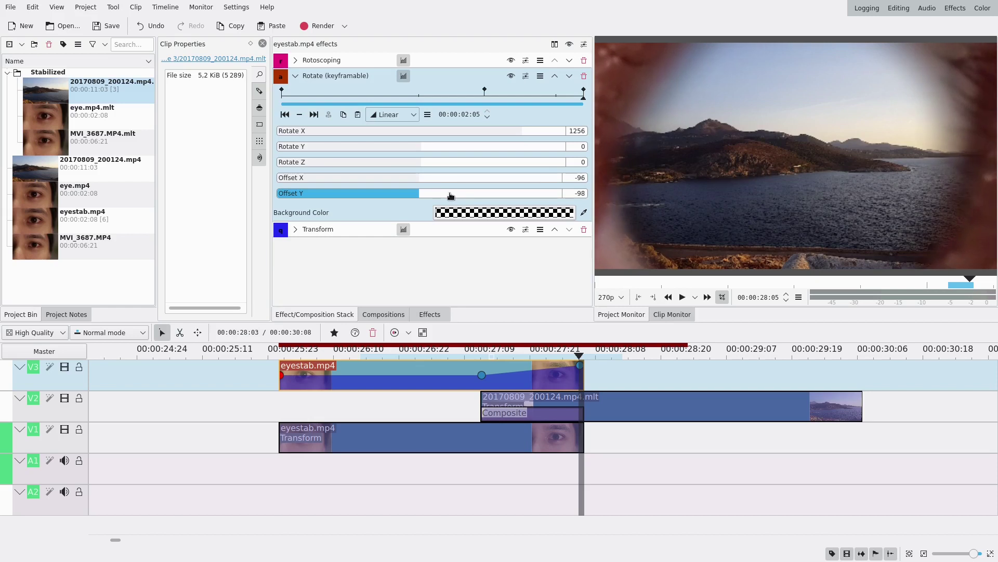
{"action": "left_click_drag", "start_coordinate": [500, 97], "coordinate": [585, 108]}
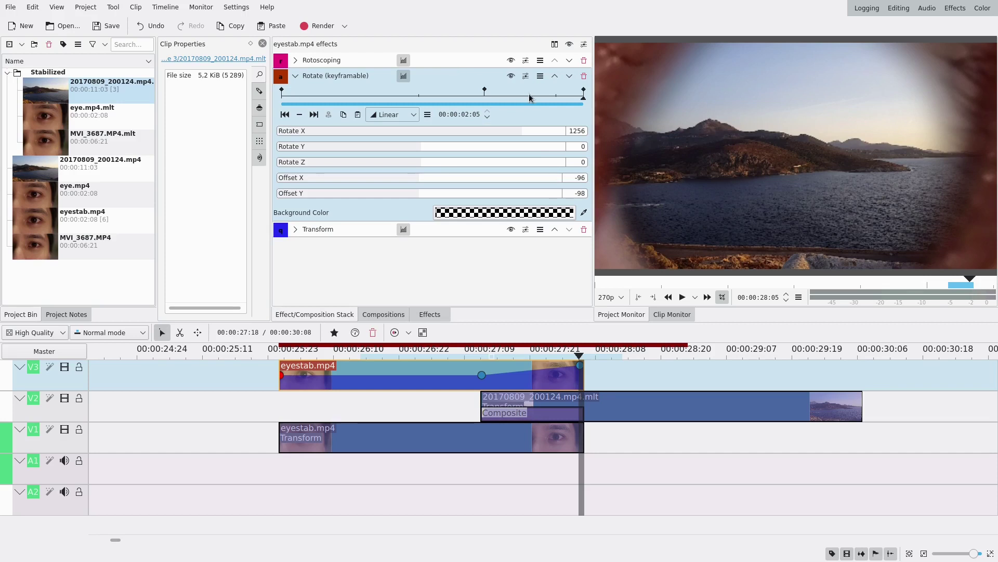
- Add a rotation keyframe at 01:23 and copy the Rotate effect onto the V1 eye clip
{"action": "left_click", "coordinate": [561, 100]}
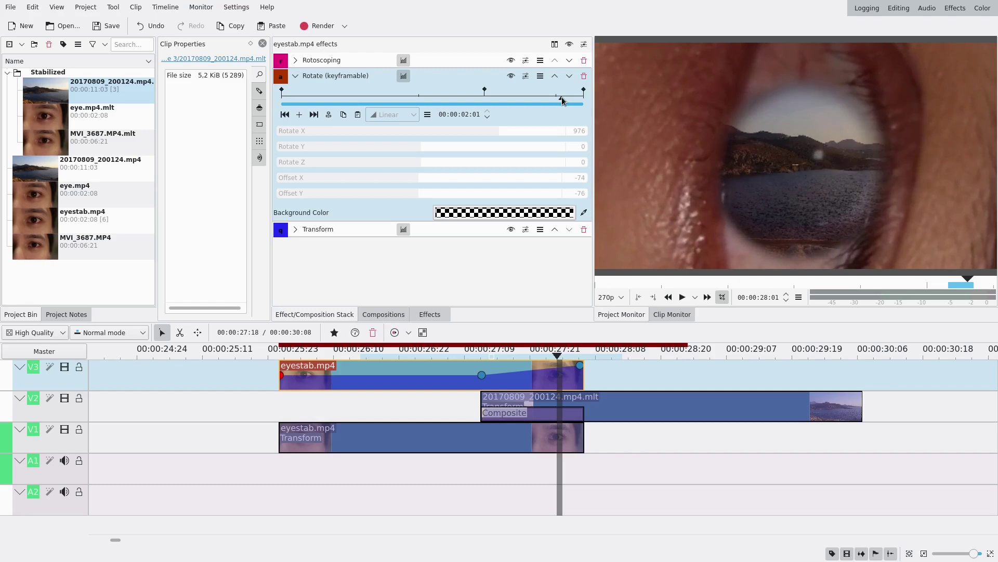
{"action": "left_click", "coordinate": [568, 100]}
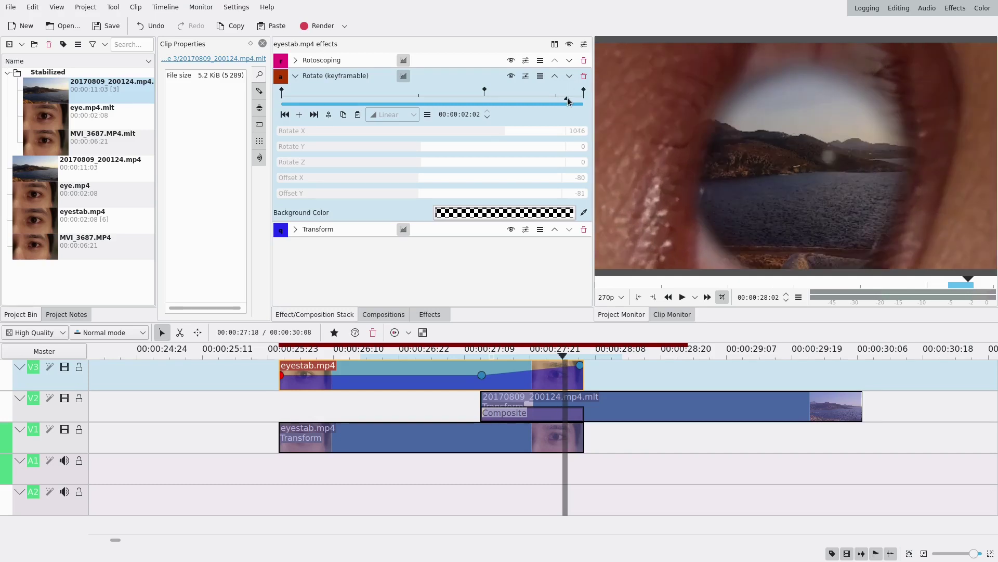
{"action": "left_click_drag", "start_coordinate": [567, 98], "coordinate": [545, 96]}
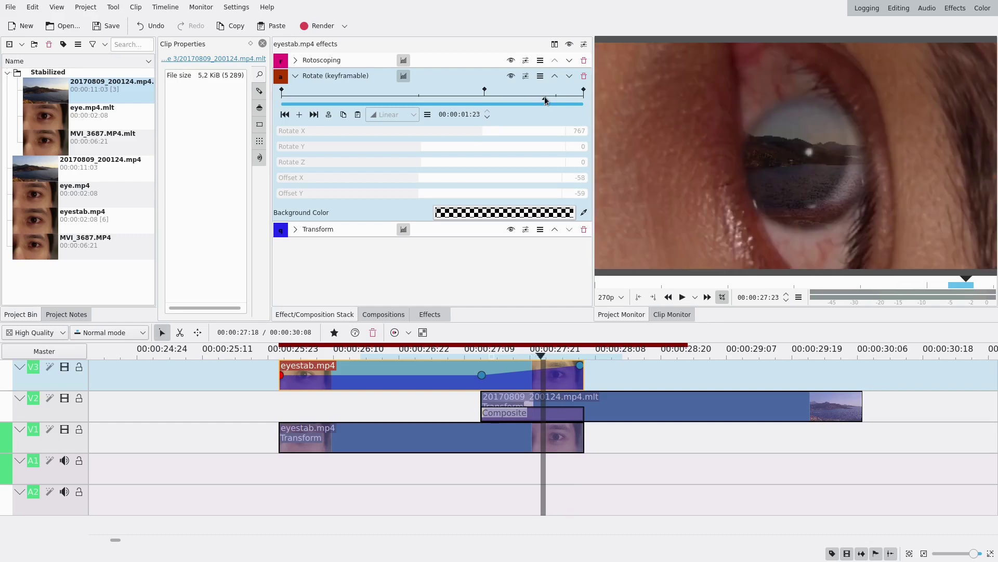
{"action": "left_click", "coordinate": [300, 114]}
{"action": "mouse_move", "coordinate": [547, 92]}
{"action": "left_mouse_down"}
{"action": "mouse_move", "coordinate": [591, 96]}
{"action": "mouse_move", "coordinate": [534, 98]}
{"action": "left_mouse_up"}
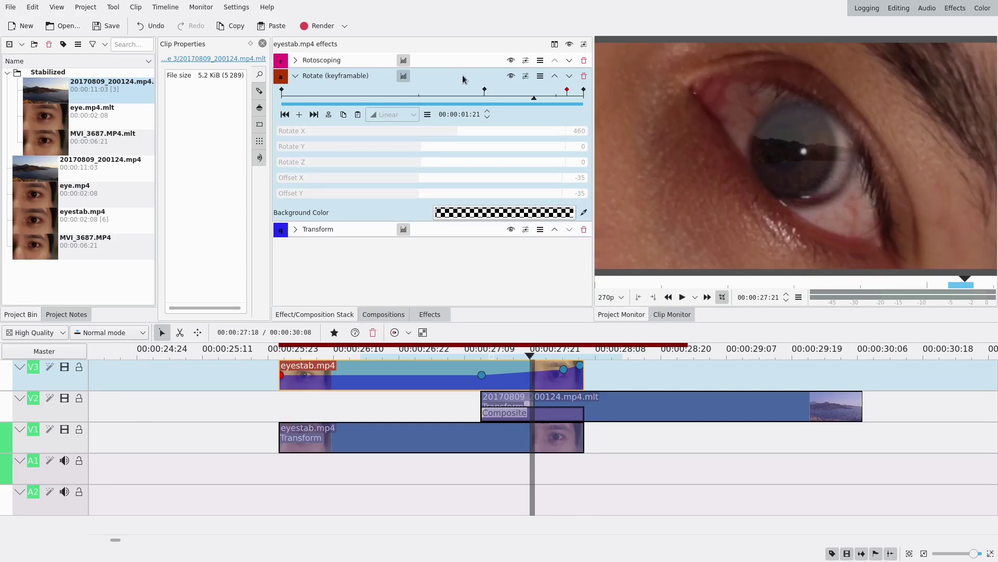
{"action": "left_click_drag", "start_coordinate": [463, 75], "coordinate": [511, 441]}
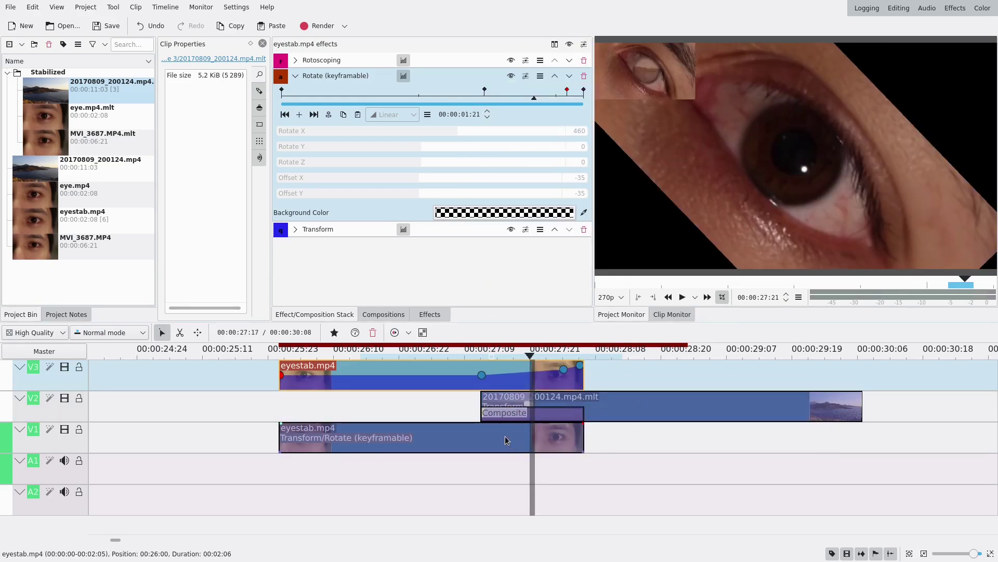
- Test Rotate before Transform on the V1 eye clip, then delete it and reselect the V3 clip
{"action": "left_click", "coordinate": [504, 436]}
{"action": "left_click", "coordinate": [548, 213]}
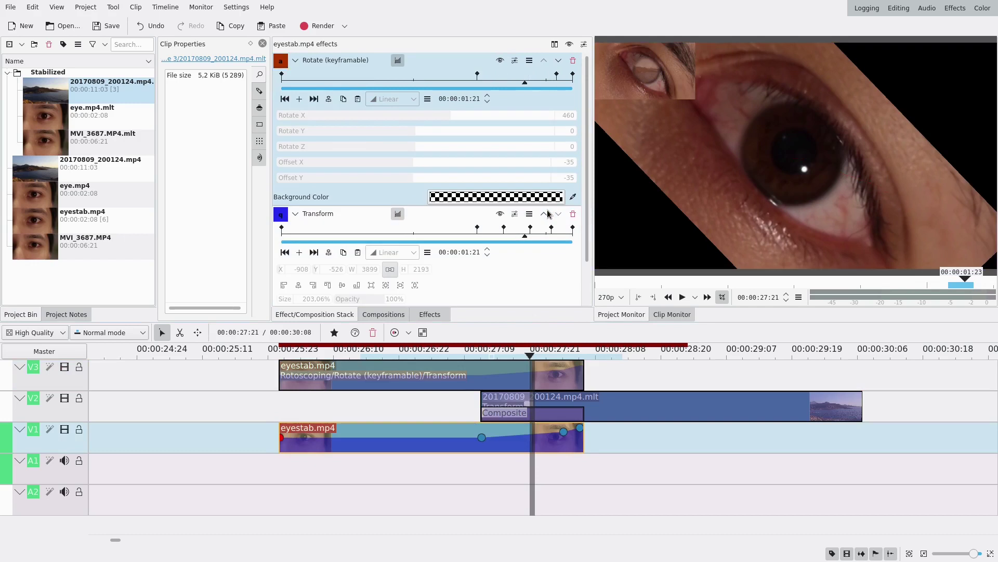
{"action": "left_click_drag", "start_coordinate": [510, 355], "coordinate": [488, 357]}
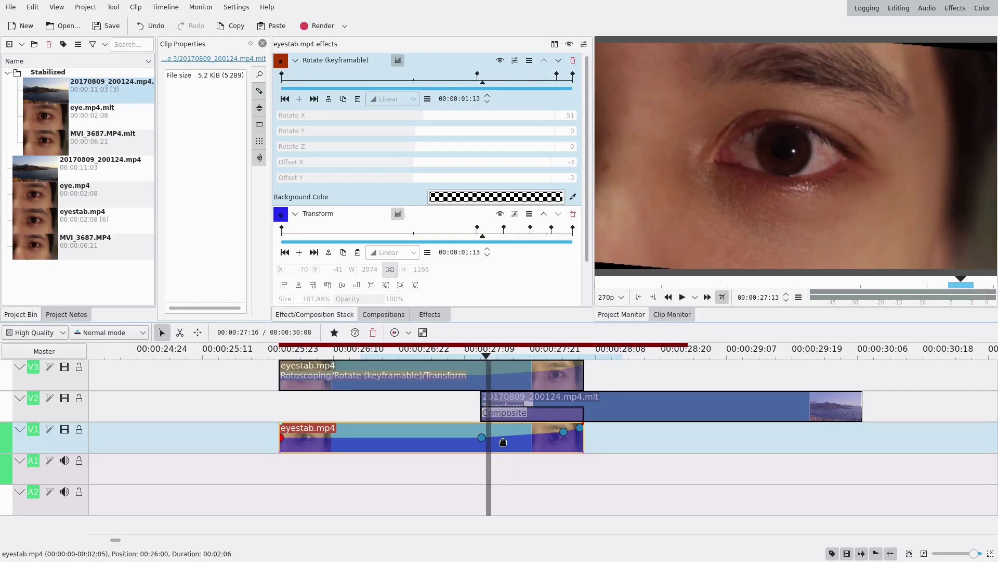
{"action": "left_click", "coordinate": [573, 61]}
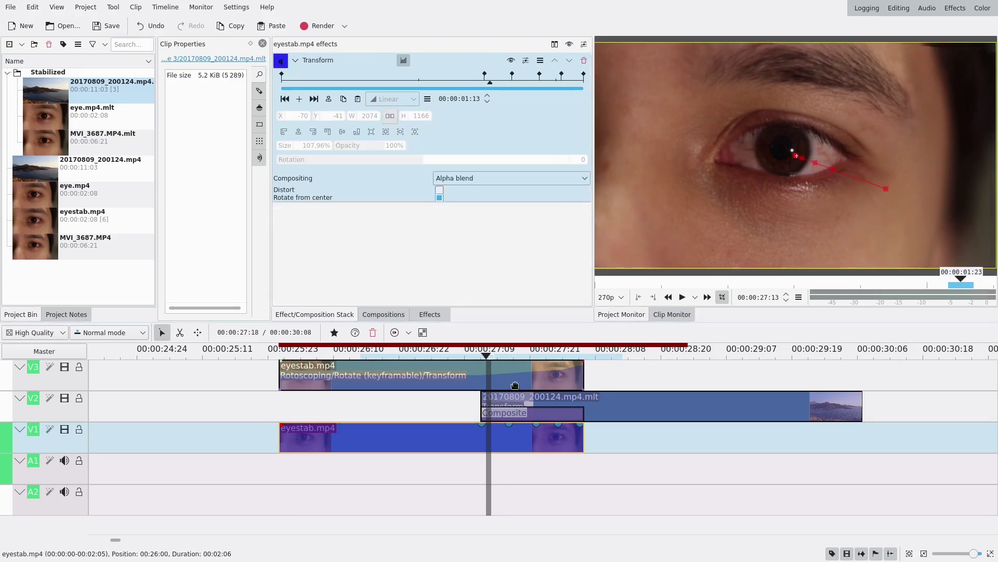
{"action": "left_click", "coordinate": [514, 385]}
{"action": "left_click", "coordinate": [499, 96]}
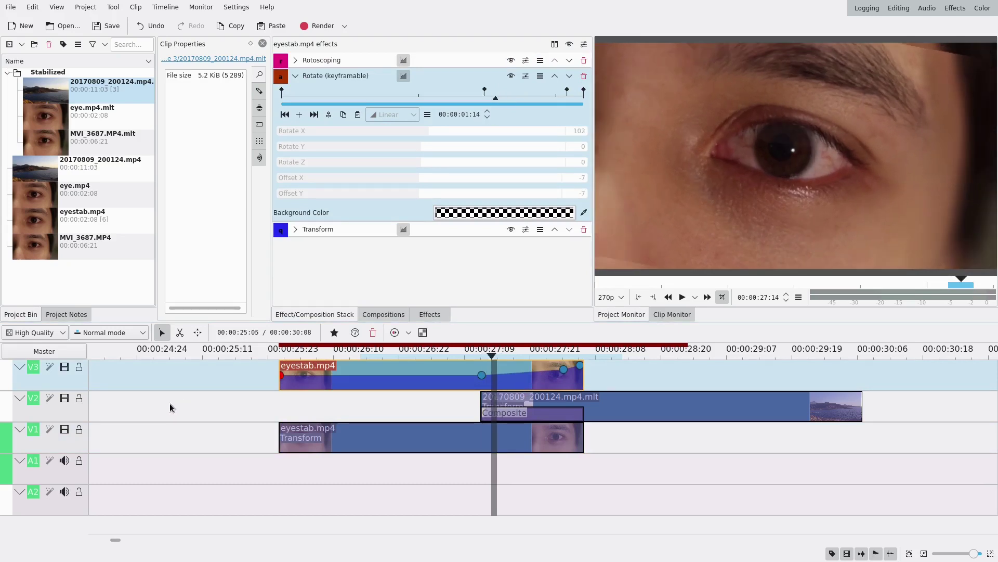
- Hide V1 and add a rotation keyframe at 01:15, adjusting Rotate X with the wheel
{"action": "left_click", "coordinate": [63, 430]}
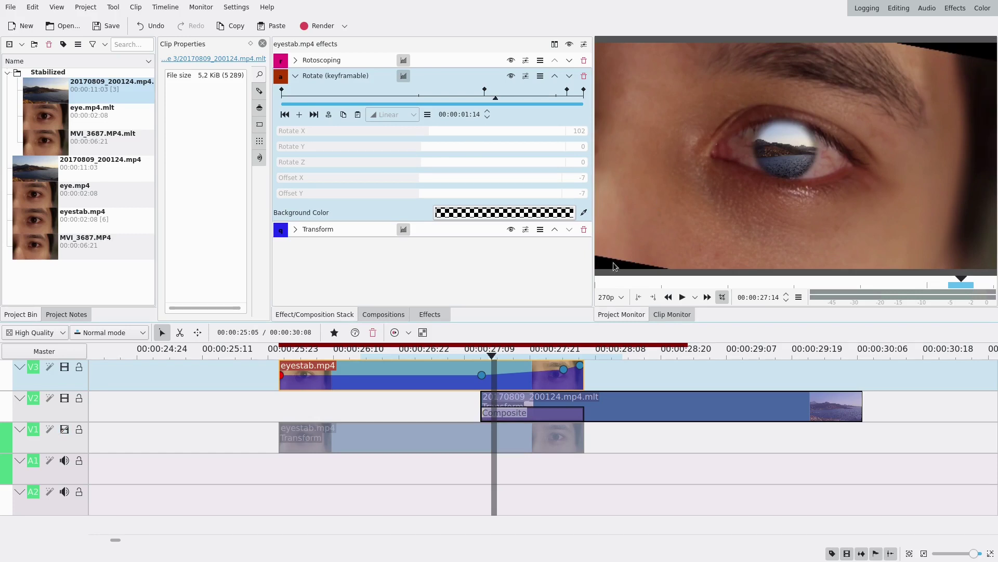
{"action": "left_click", "coordinate": [501, 99]}
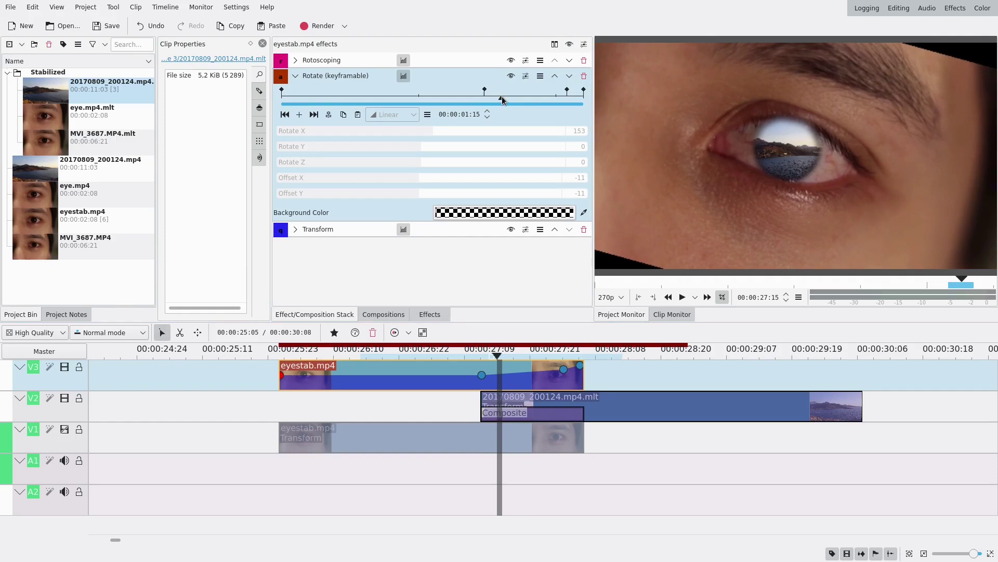
{"action": "left_click", "coordinate": [300, 114]}
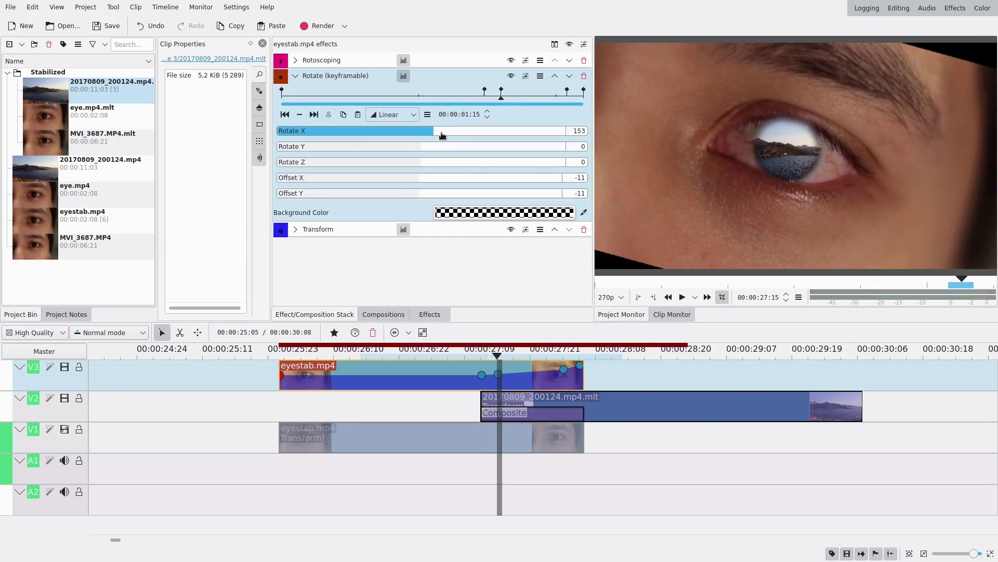
{"action": "scroll", "coordinate": [444, 133], "scroll_direction": "down", "scroll_amount": 7}
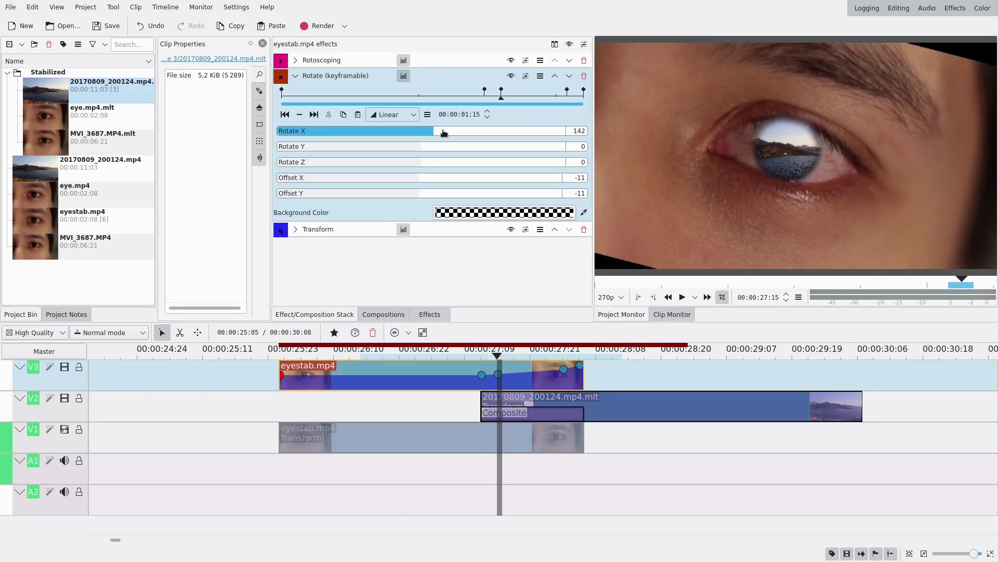
{"action": "scroll", "coordinate": [443, 133], "scroll_direction": "down", "scroll_amount": 15}
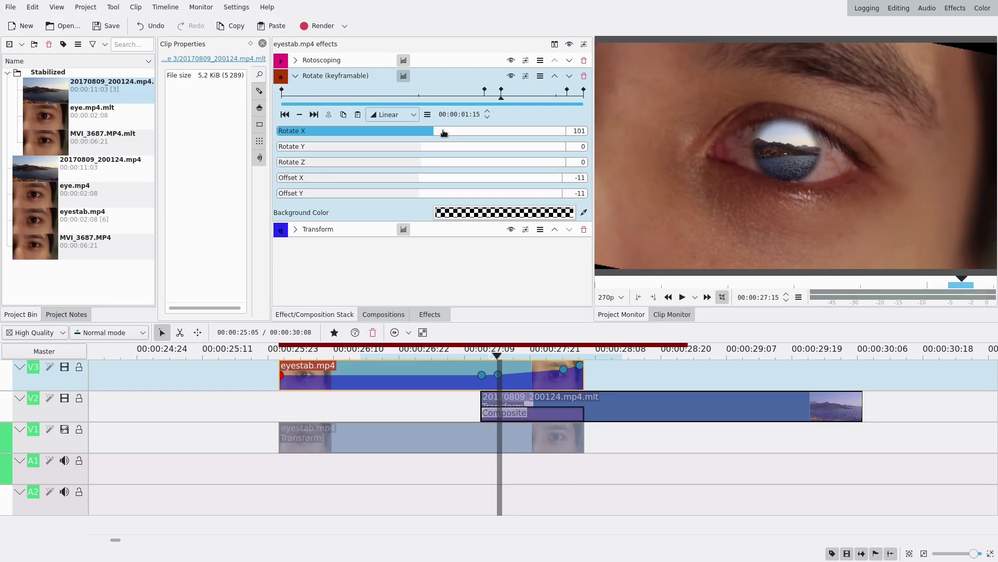
{"action": "scroll", "coordinate": [444, 133], "scroll_direction": "down", "scroll_amount": 5}
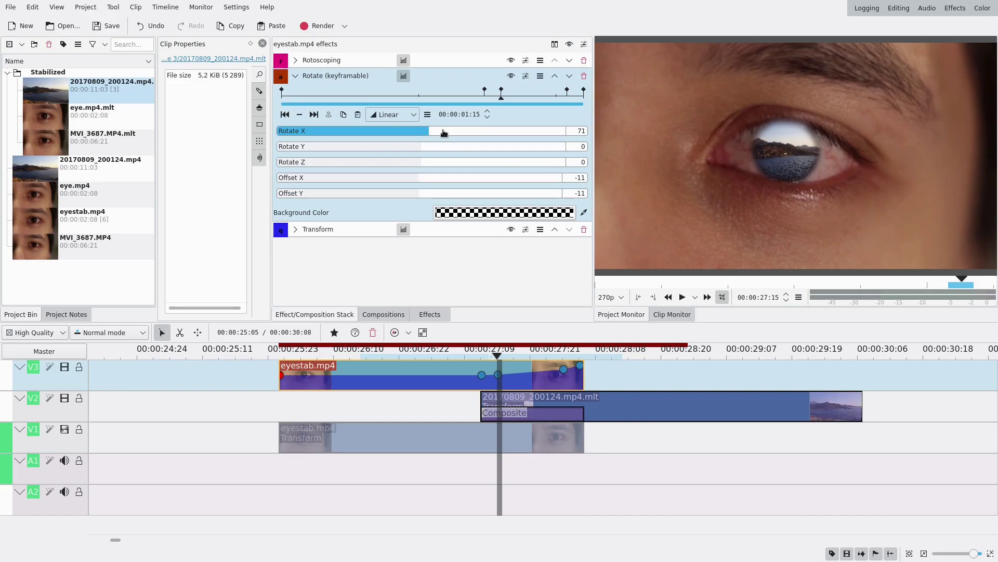
- Add a 01:18 rotation keyframe with Rotate X lowered to 173, then copy Rotate onto V1
{"action": "left_click", "coordinate": [487, 97]}
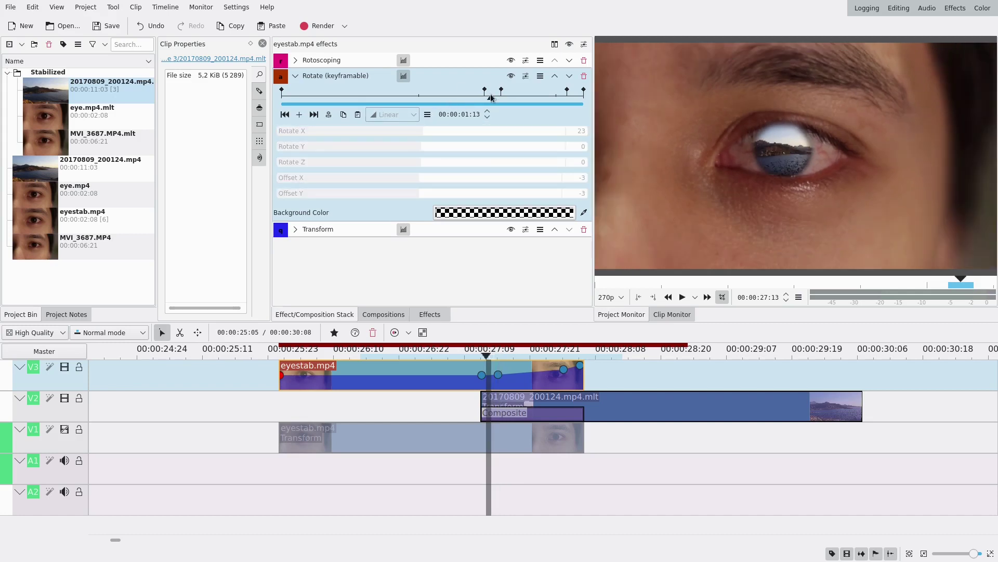
{"action": "left_click_drag", "start_coordinate": [488, 98], "coordinate": [517, 100]}
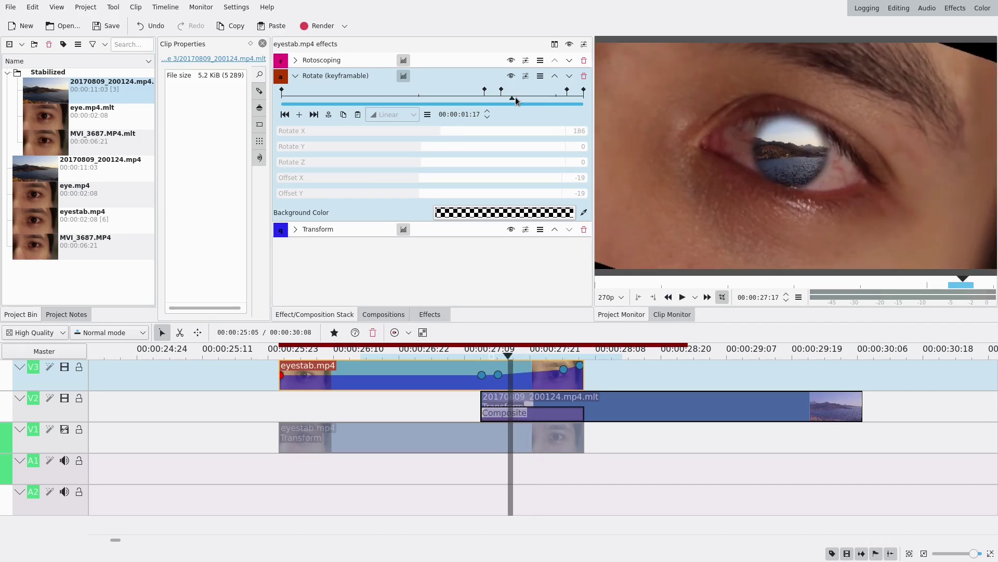
{"action": "left_click_drag", "start_coordinate": [516, 99], "coordinate": [519, 97]}
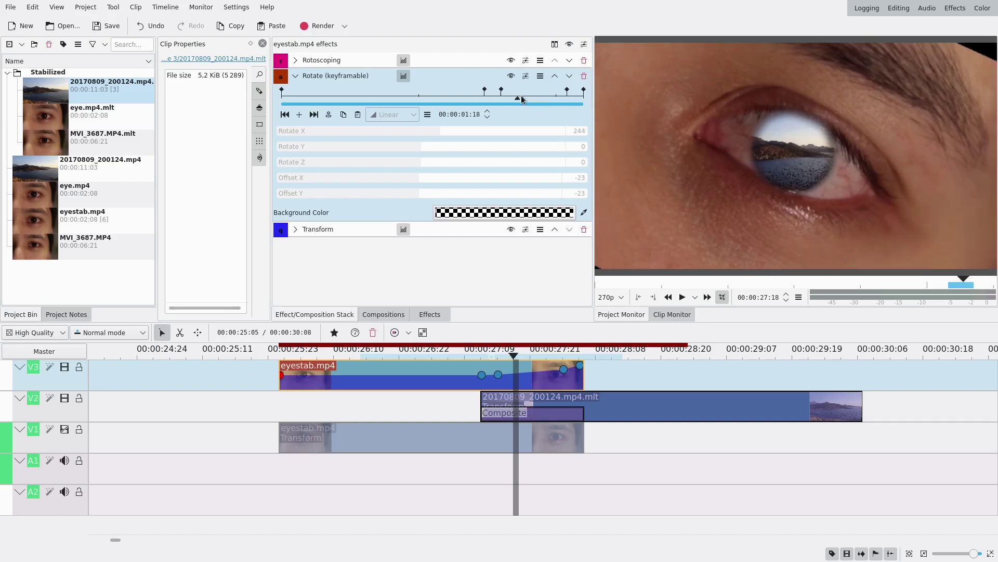
{"action": "left_click", "coordinate": [299, 114]}
{"action": "left_click_drag", "start_coordinate": [428, 132], "coordinate": [426, 132]}
{"action": "scroll", "coordinate": [426, 132], "scroll_direction": "down", "scroll_amount": 10}
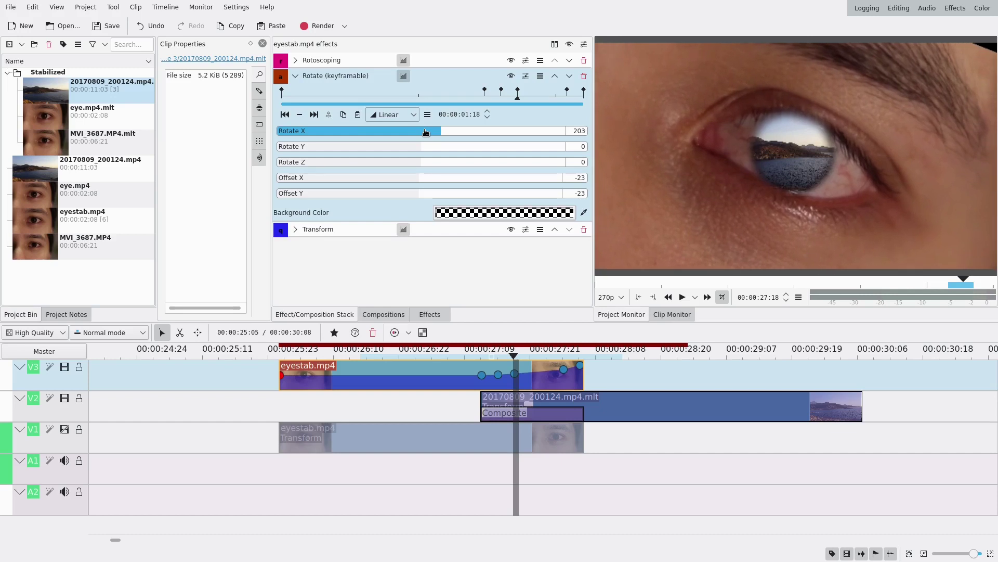
{"action": "scroll", "coordinate": [426, 132], "scroll_direction": "down", "scroll_amount": 5}
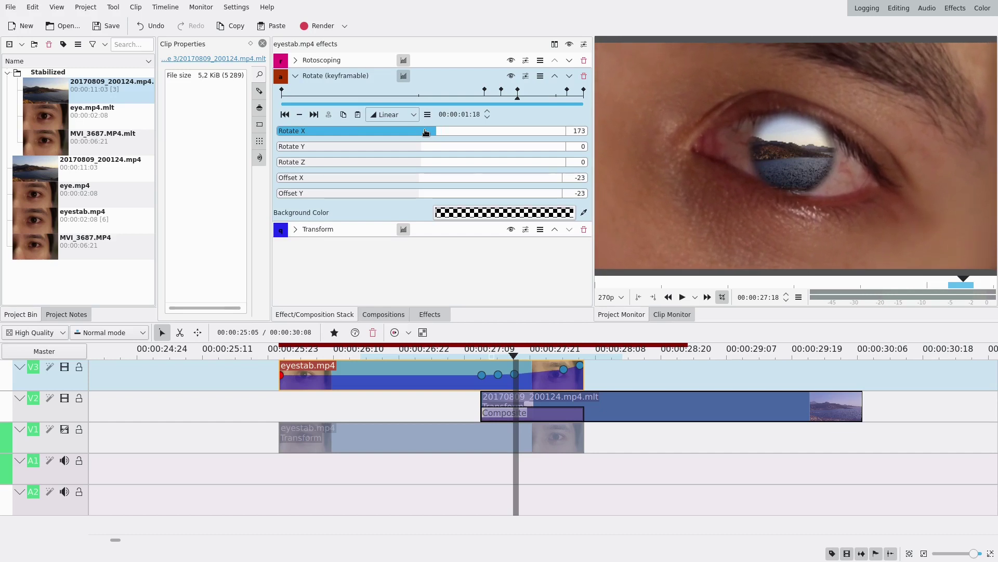
{"action": "left_click_drag", "start_coordinate": [518, 99], "coordinate": [599, 104]}
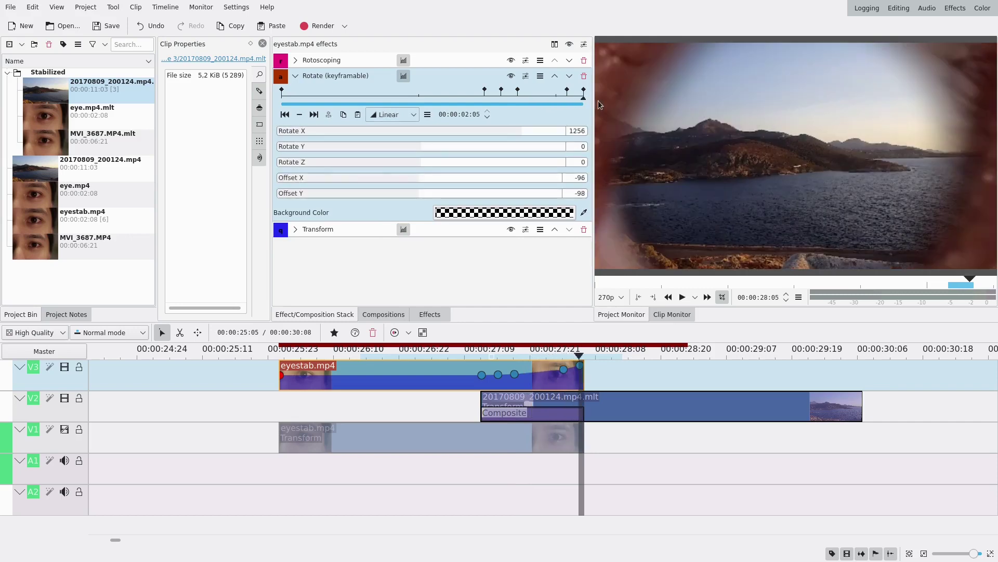
{"action": "left_click_drag", "start_coordinate": [452, 78], "coordinate": [511, 435]}
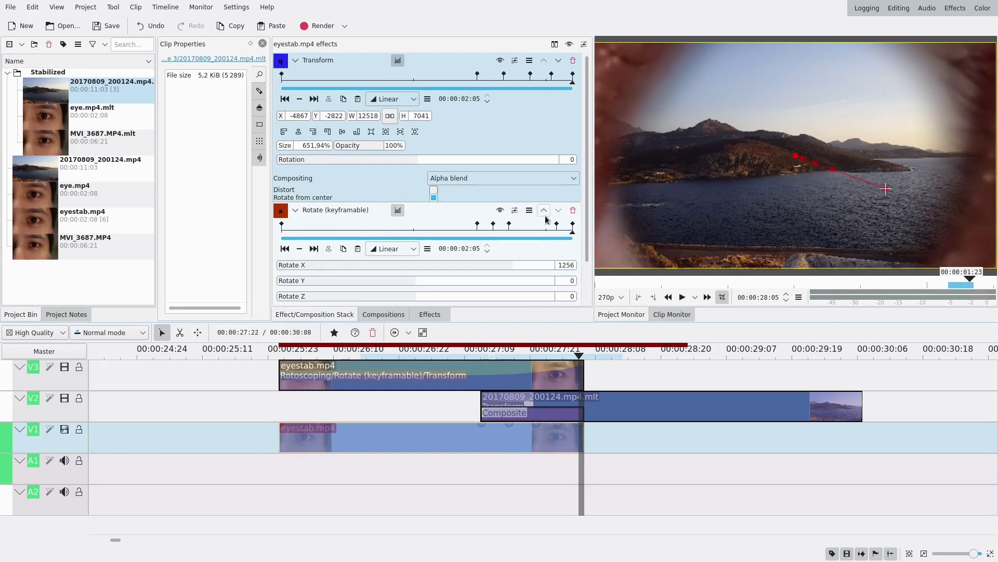
- Move Rotate above Transform on V1 and add Rotate (keyframable) to the V2 landscape clip
{"action": "left_click", "coordinate": [544, 211]}
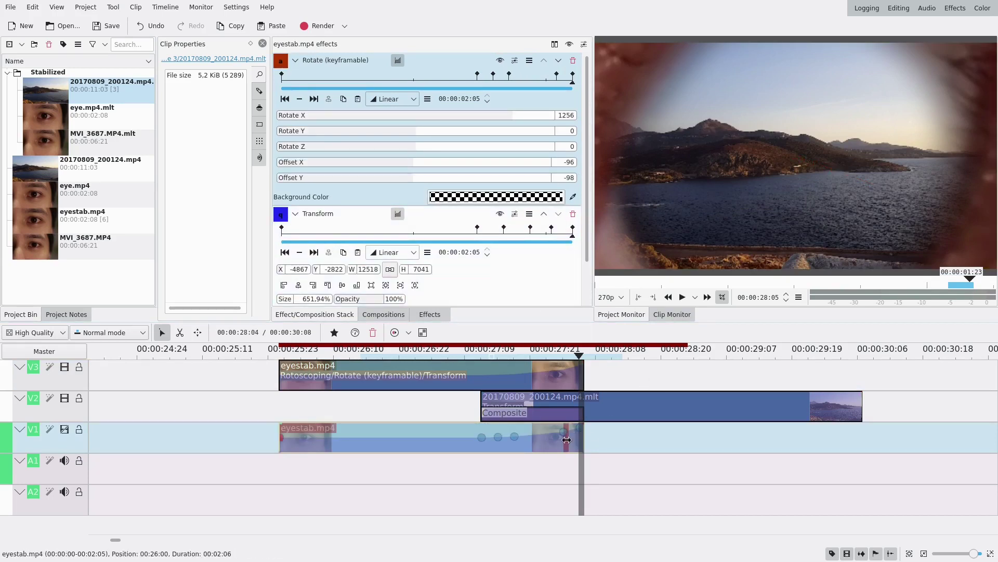
{"action": "left_click", "coordinate": [438, 312]}
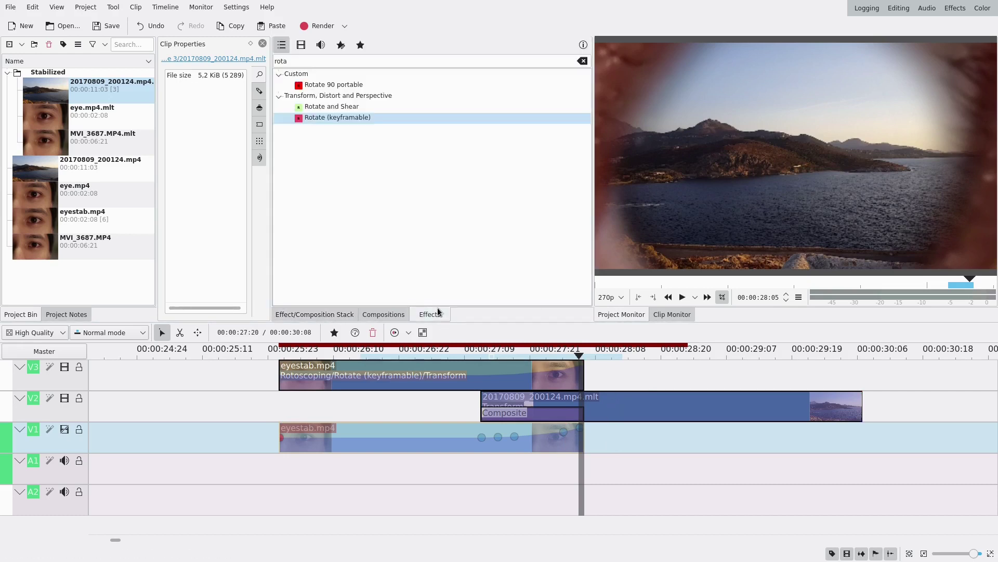
{"action": "left_click_drag", "start_coordinate": [333, 117], "coordinate": [632, 410]}
- On the landscape clip, move Rotate (keyframable) above the Transform effect
{"action": "left_click", "coordinate": [488, 476]}
{"action": "left_click", "coordinate": [630, 404]}
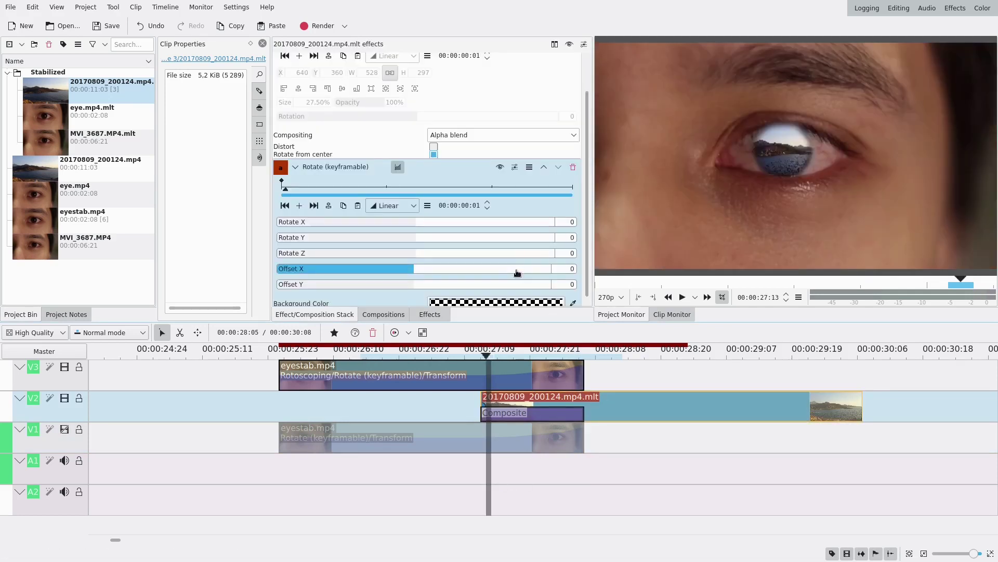
{"action": "left_click_drag", "start_coordinate": [584, 169], "coordinate": [588, 120]}
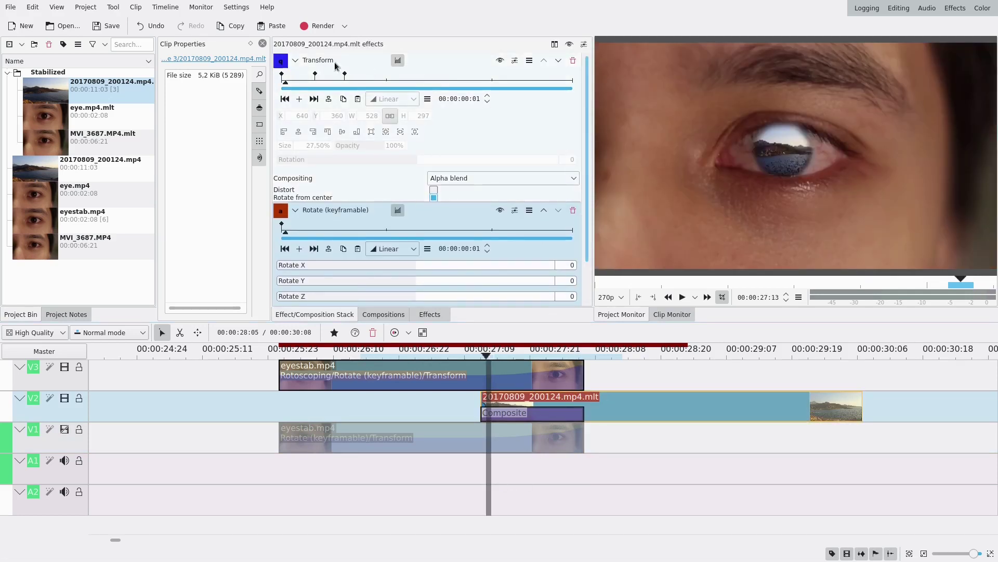
{"action": "left_click", "coordinate": [295, 60]}
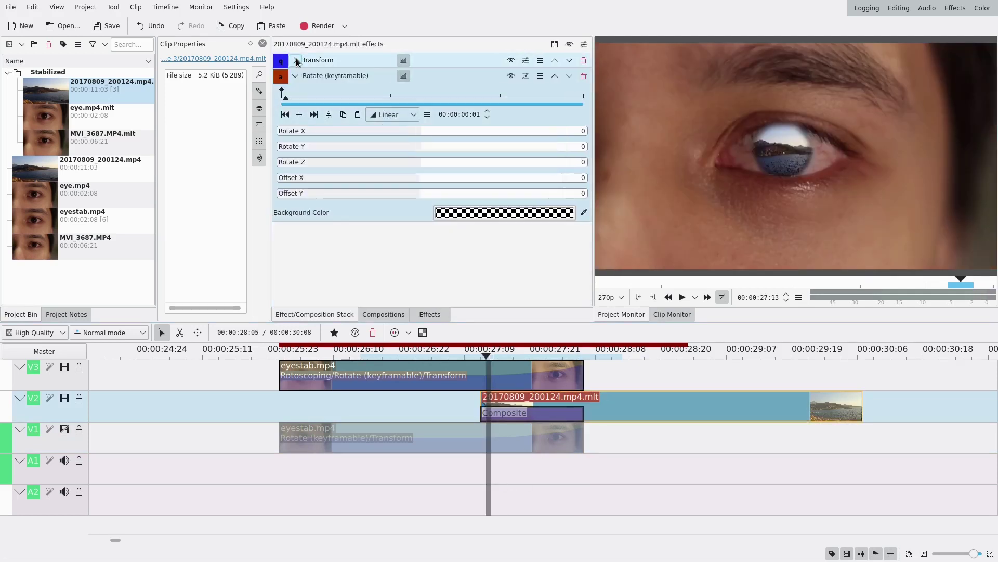
{"action": "left_click", "coordinate": [556, 76]}
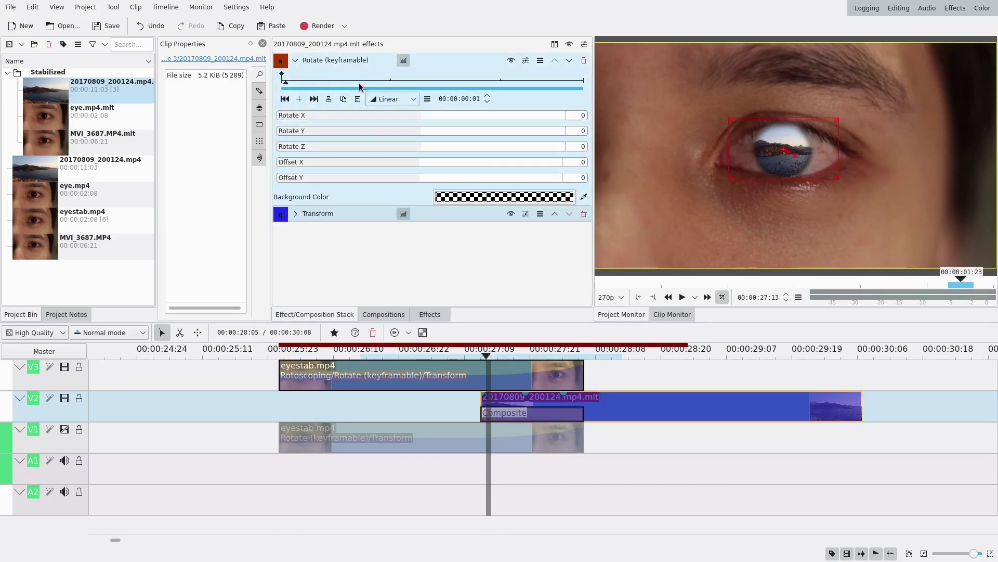
- Add a rotate keyframe around frame 16–17, aligned with Transform's third keyframe
{"action": "left_click", "coordinate": [566, 354]}
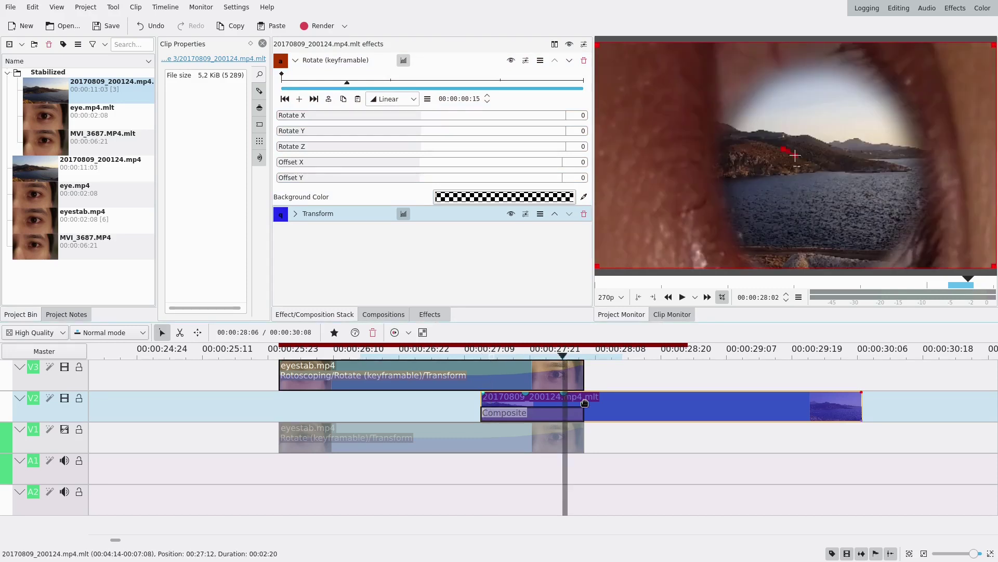
{"action": "left_click", "coordinate": [299, 99]}
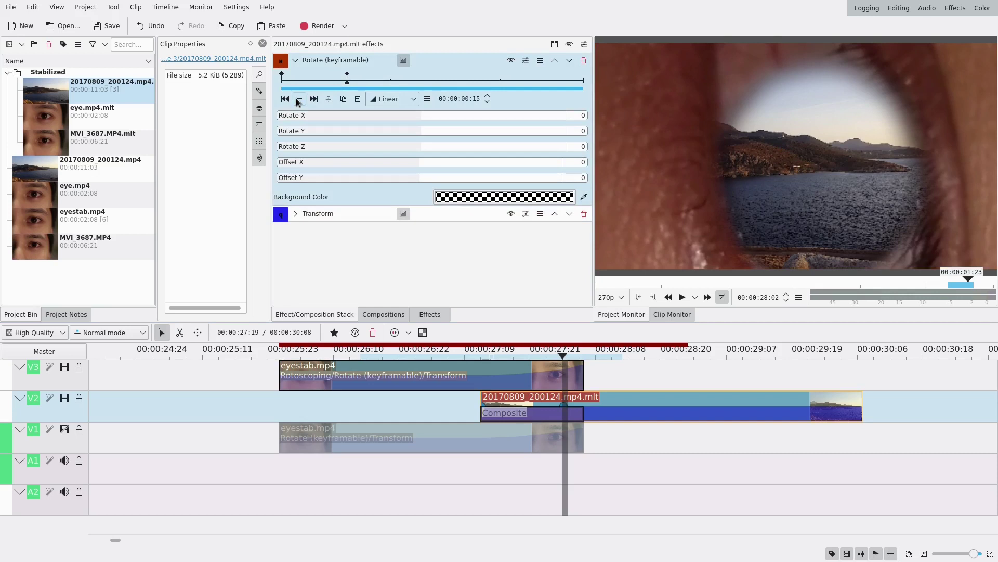
{"action": "left_click", "coordinate": [355, 85]}
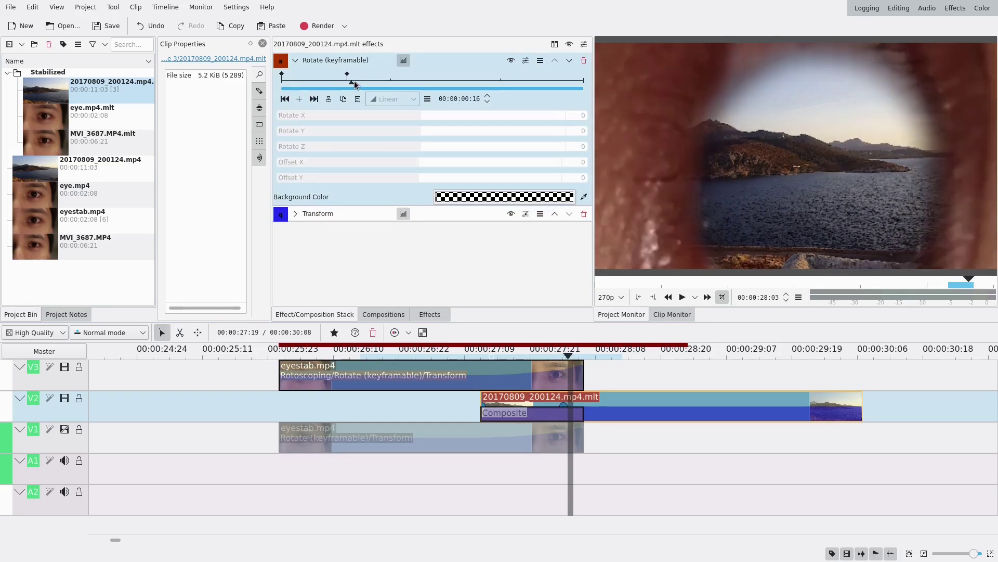
{"action": "left_click_drag", "start_coordinate": [348, 75], "coordinate": [357, 79]}
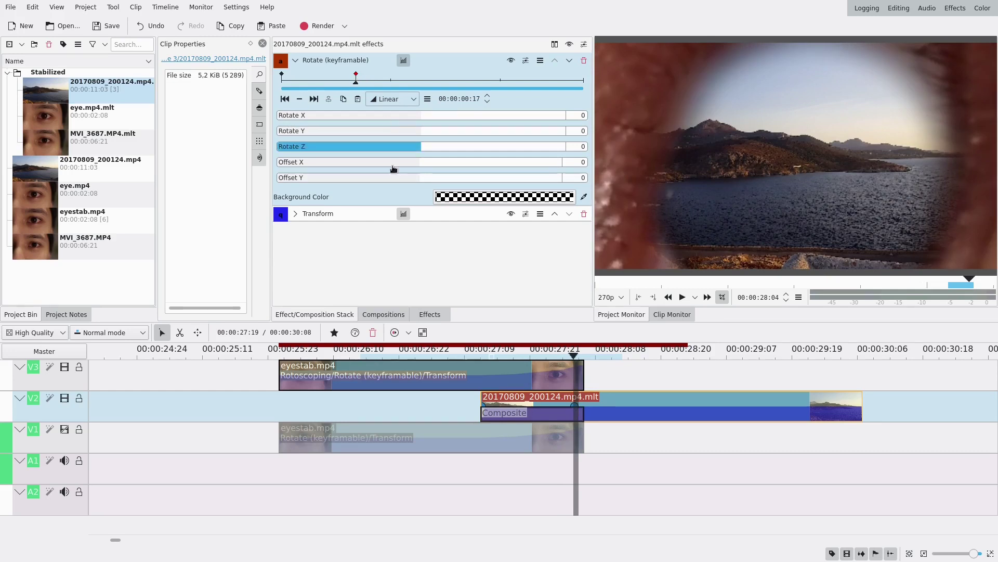
{"action": "left_click", "coordinate": [295, 214]}
{"action": "left_click_drag", "start_coordinate": [351, 234], "coordinate": [352, 230]}
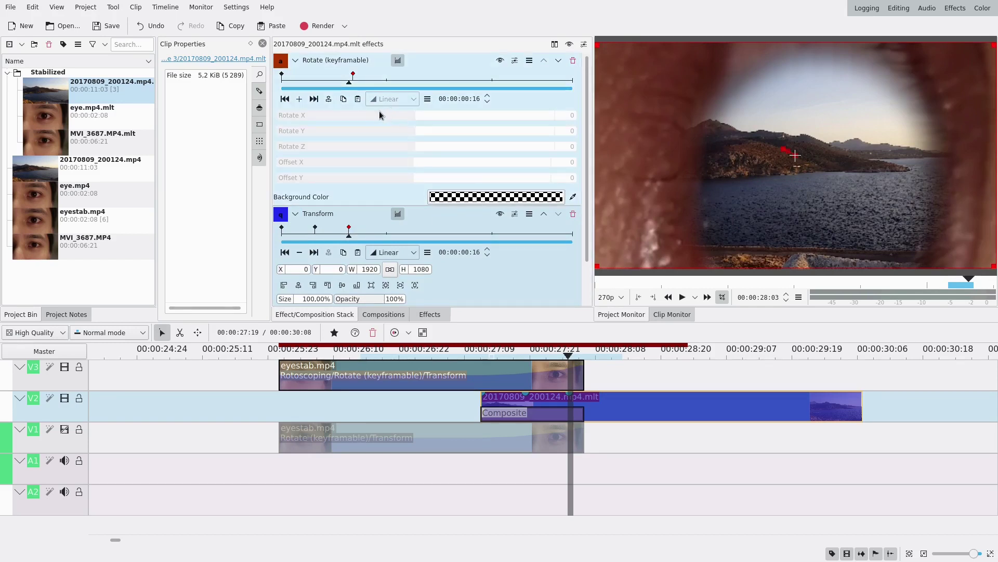
{"action": "left_click", "coordinate": [355, 82]}
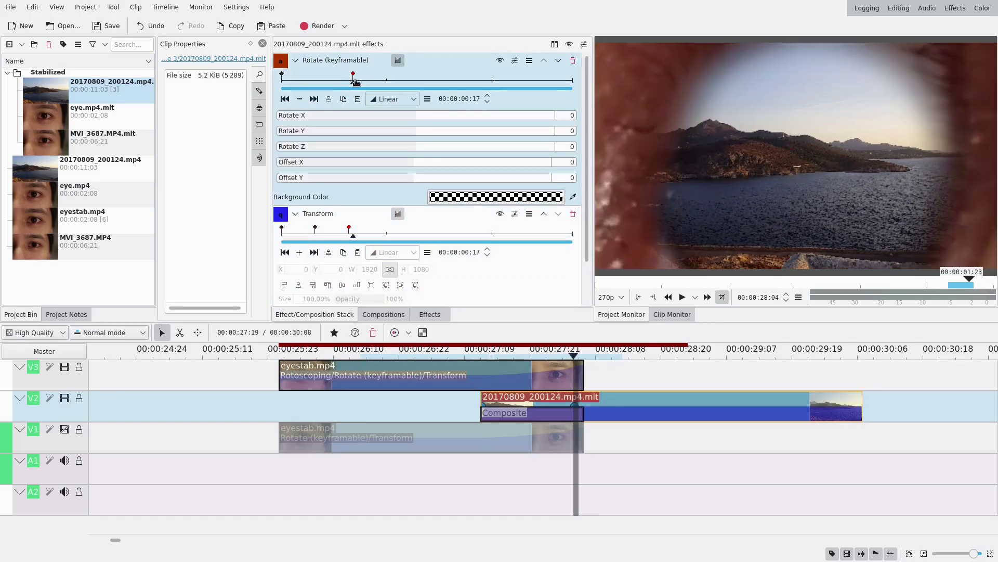
{"action": "left_click", "coordinate": [286, 100]}
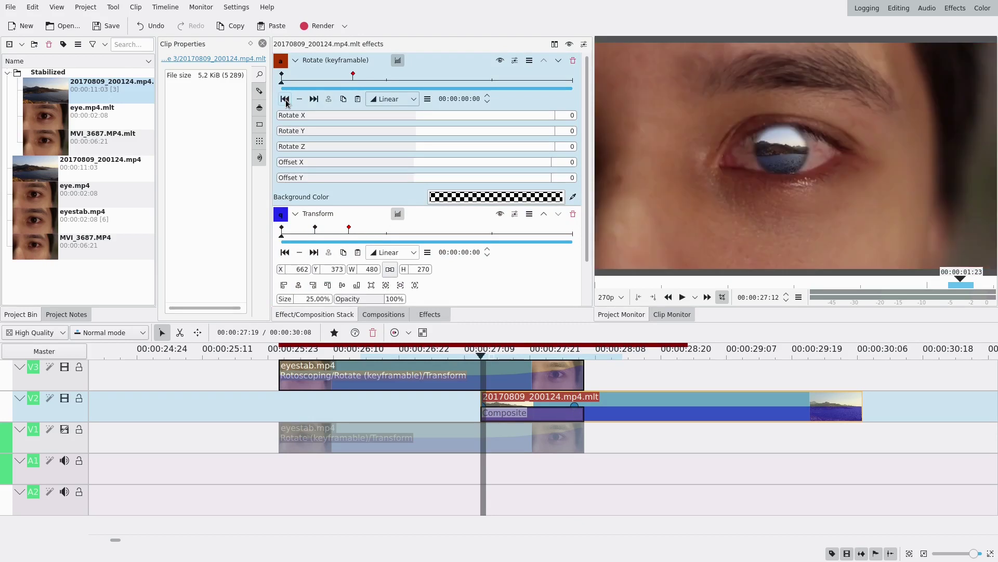
- Twist the landscape clip to Rotate X about −1161 at its start and −373 at frame 14
{"action": "left_click_drag", "start_coordinate": [363, 120], "coordinate": [326, 118]}
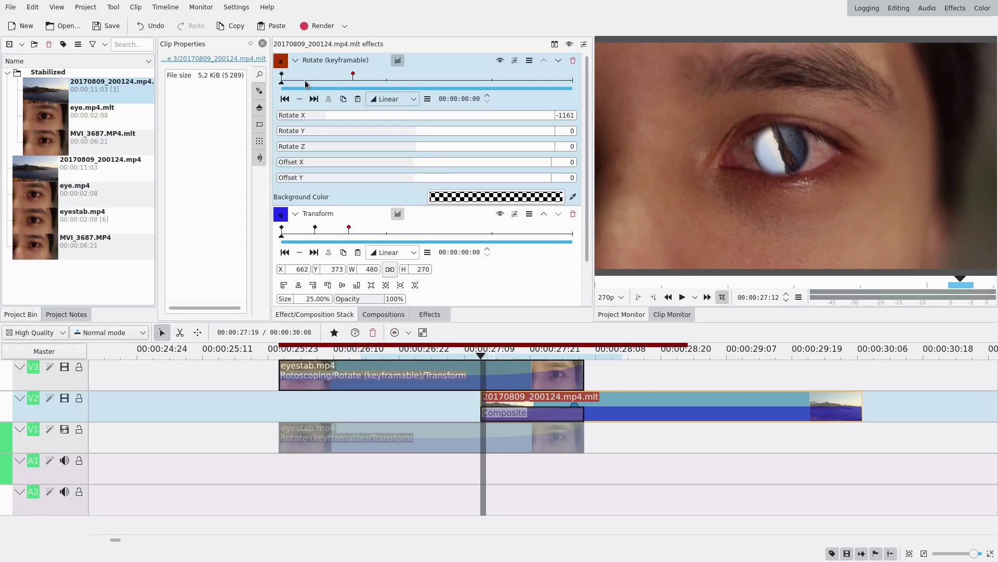
{"action": "left_click_drag", "start_coordinate": [301, 84], "coordinate": [341, 84]}
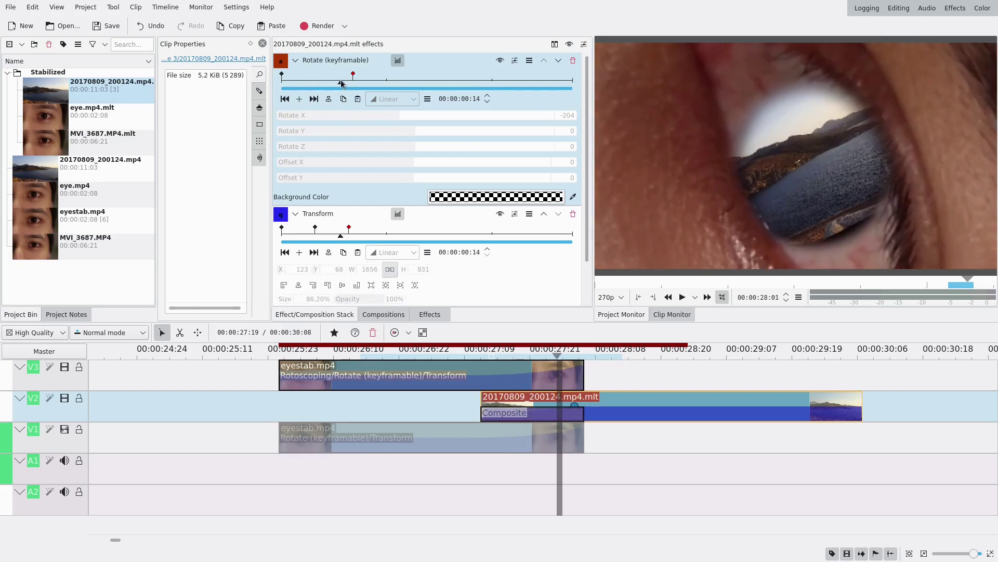
{"action": "left_click", "coordinate": [299, 99]}
{"action": "left_click", "coordinate": [396, 118]}
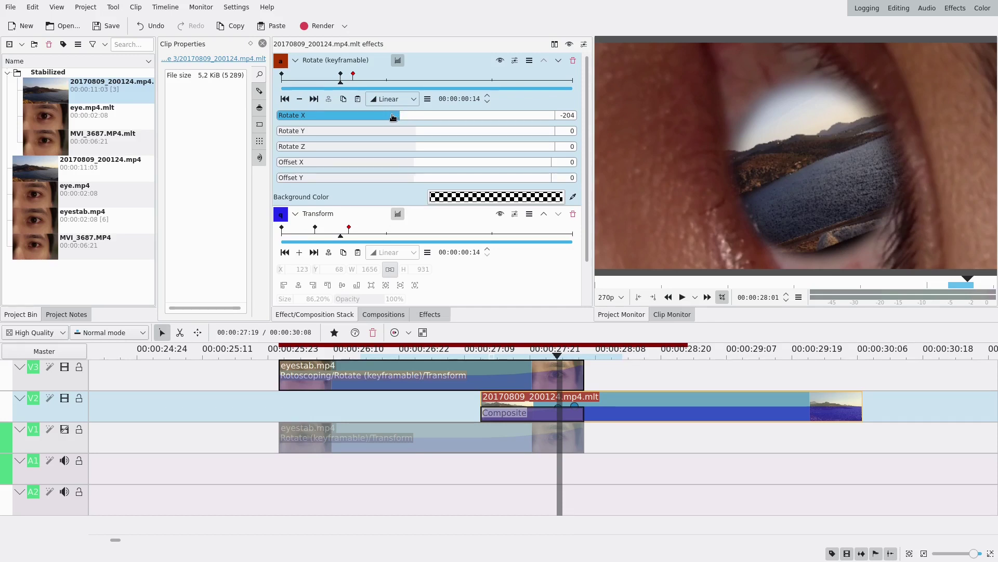
{"action": "left_click_drag", "start_coordinate": [389, 118], "coordinate": [384, 117]}
- Re-enable track V1 and play the sequence from 27:08 to preview the twist
{"action": "left_click", "coordinate": [65, 429]}
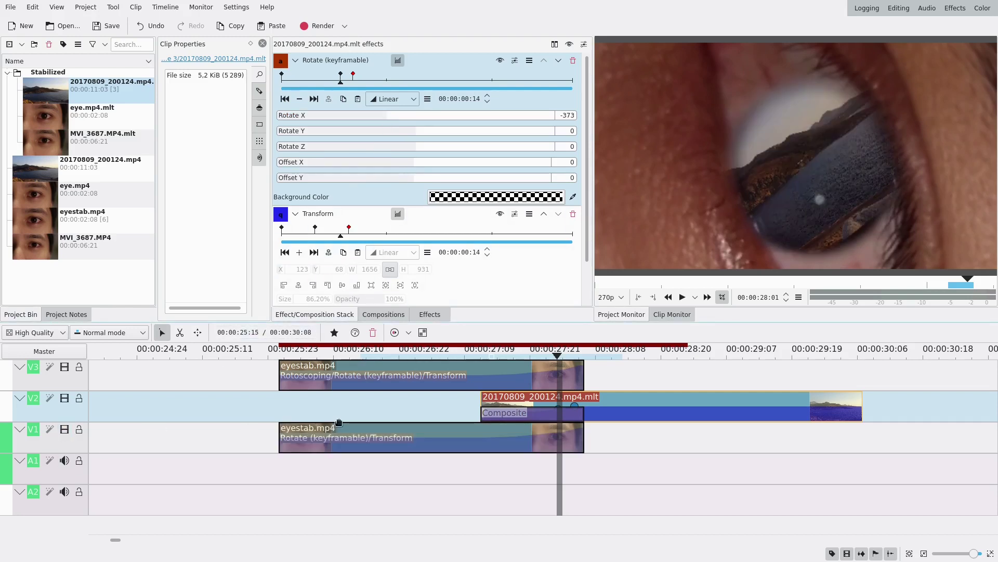
{"action": "left_click", "coordinate": [460, 401]}
{"action": "left_click", "coordinate": [683, 297]}
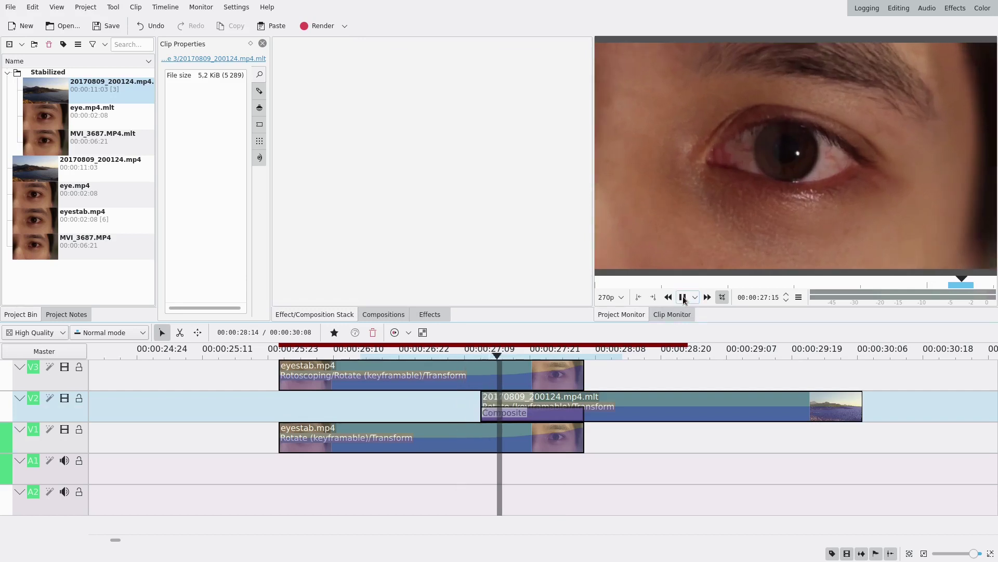
- Stop playback and inspect the landscape clip's Rotate keyframes at frames 17 and the last one
{"action": "left_click", "coordinate": [683, 298]}
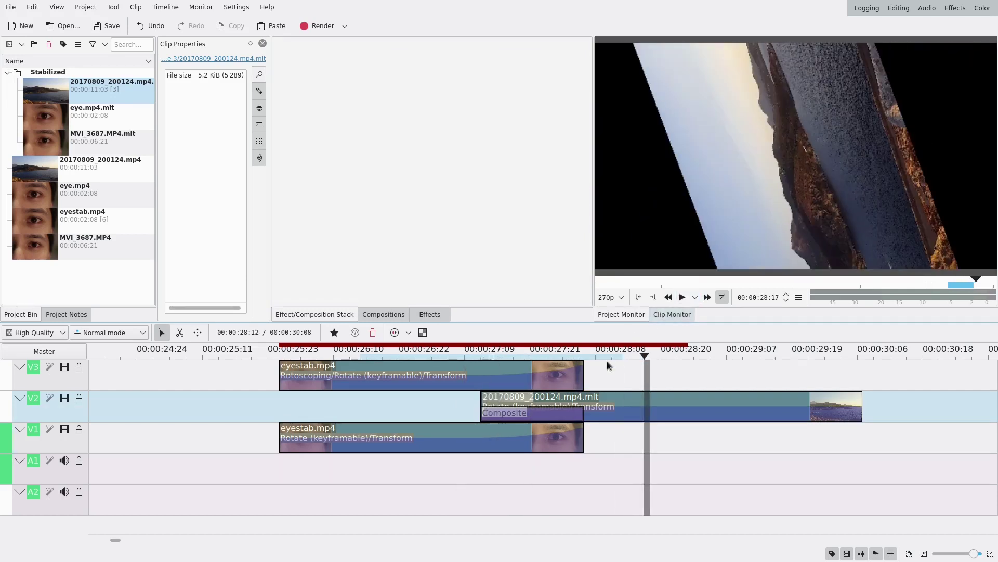
{"action": "left_click", "coordinate": [611, 402]}
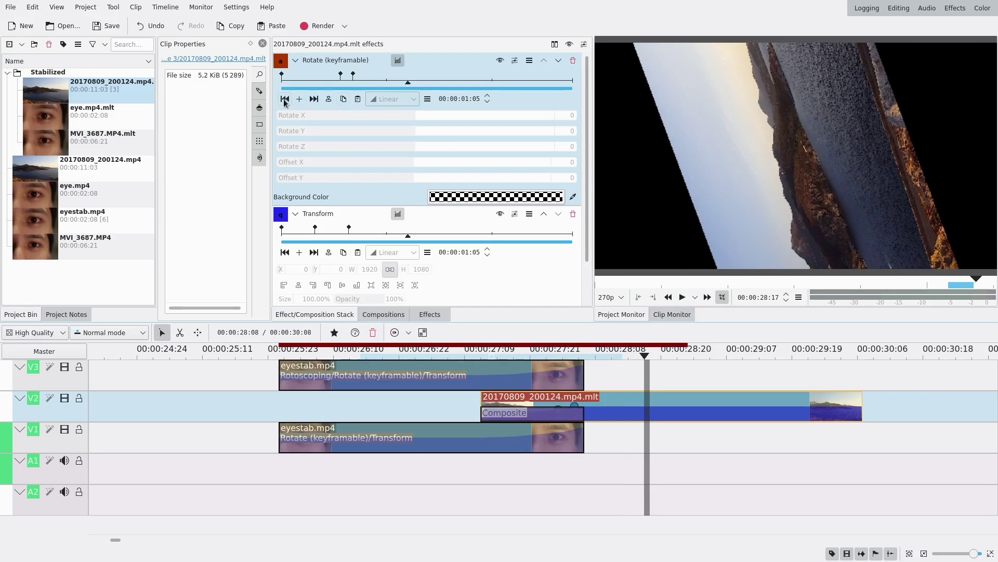
{"action": "left_click", "coordinate": [371, 84]}
{"action": "left_click_drag", "start_coordinate": [372, 85], "coordinate": [356, 90]}
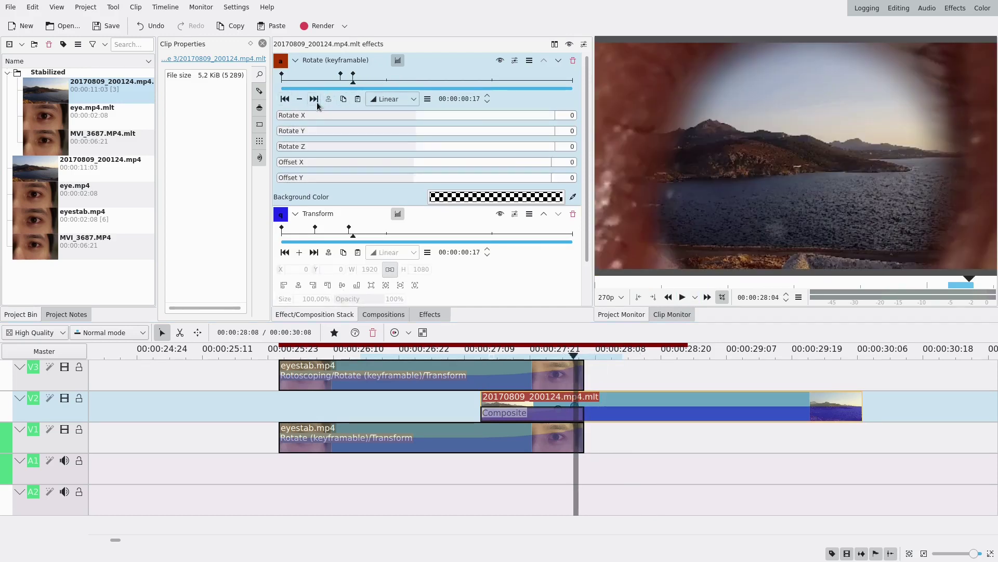
{"action": "left_click", "coordinate": [313, 98]}
- Render a timeline preview of the zone from 28:18 and play it through to the coastline
{"action": "left_click_drag", "start_coordinate": [597, 375], "coordinate": [649, 375]}
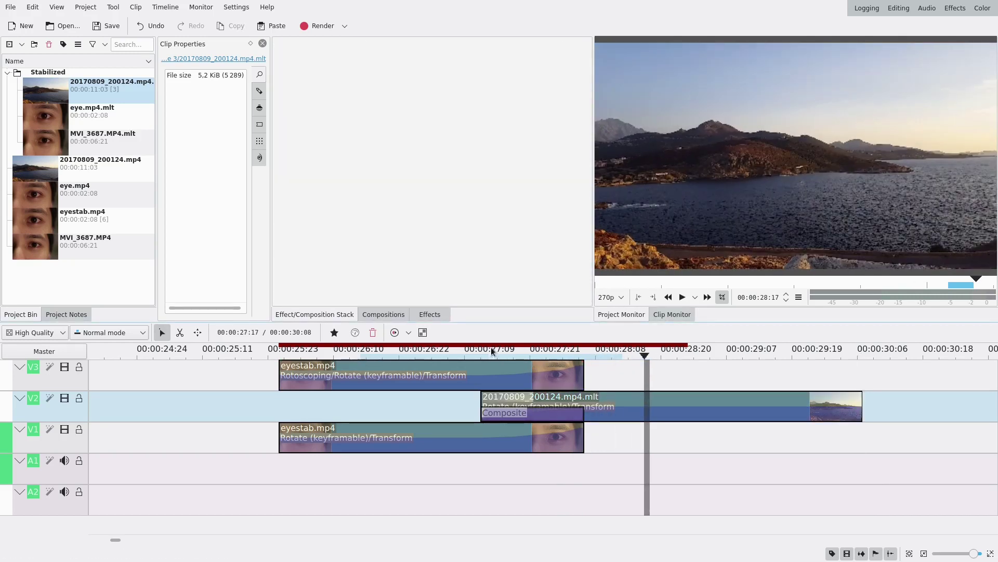
{"action": "left_click", "coordinate": [394, 333]}
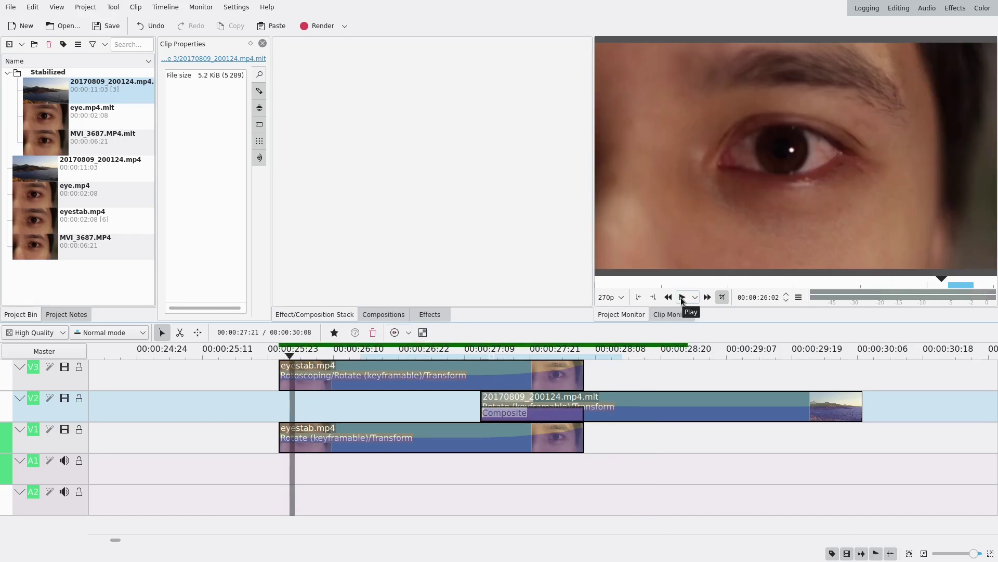
{"action": "left_click", "coordinate": [683, 298]}
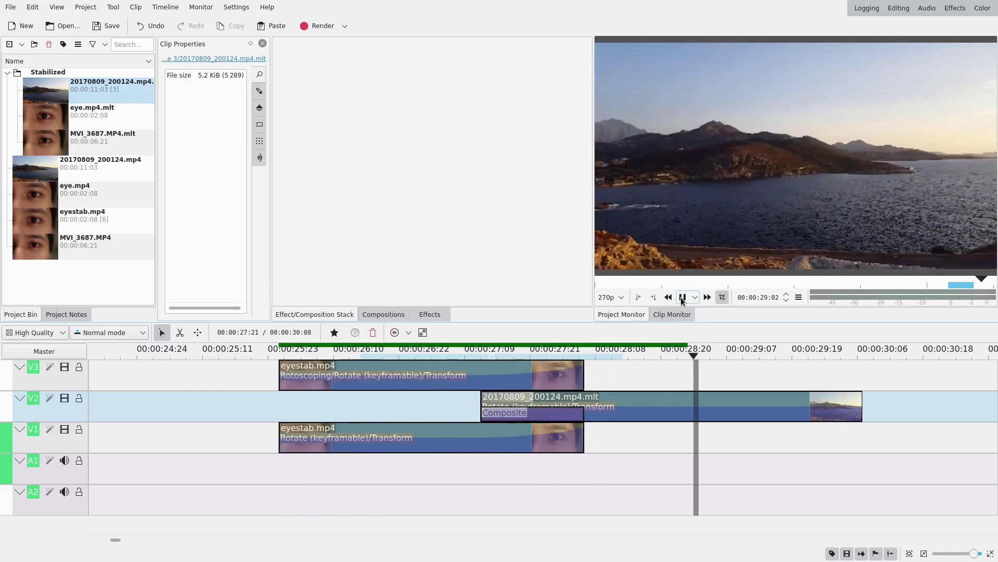
{"action": "left_click", "coordinate": [683, 297]}
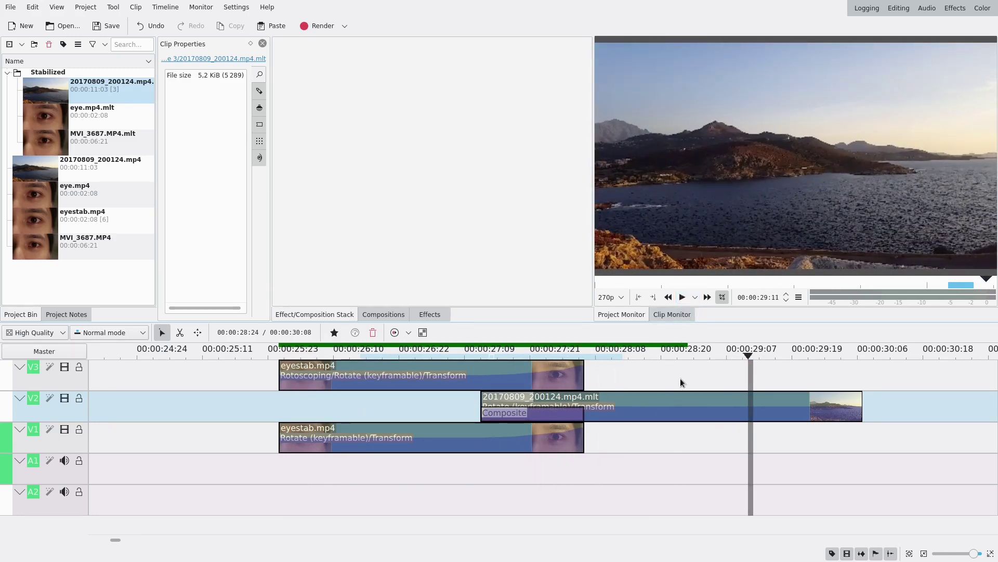
- Zoom the timeline out to level 16/21 so all three eye-and-landscape clip groups show
{"action": "scroll", "coordinate": [680, 378], "scroll_direction": "down", "scroll_amount": 4}
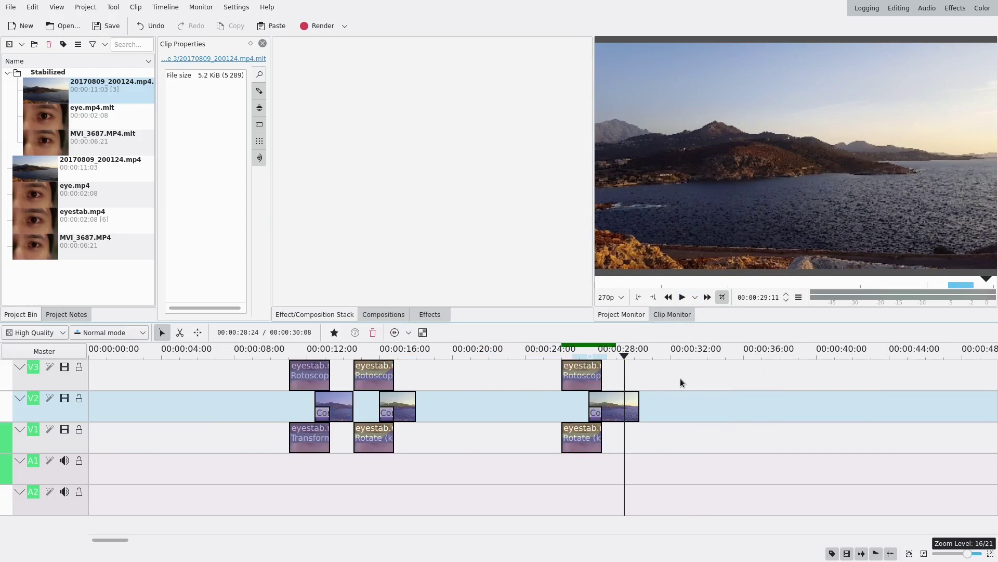